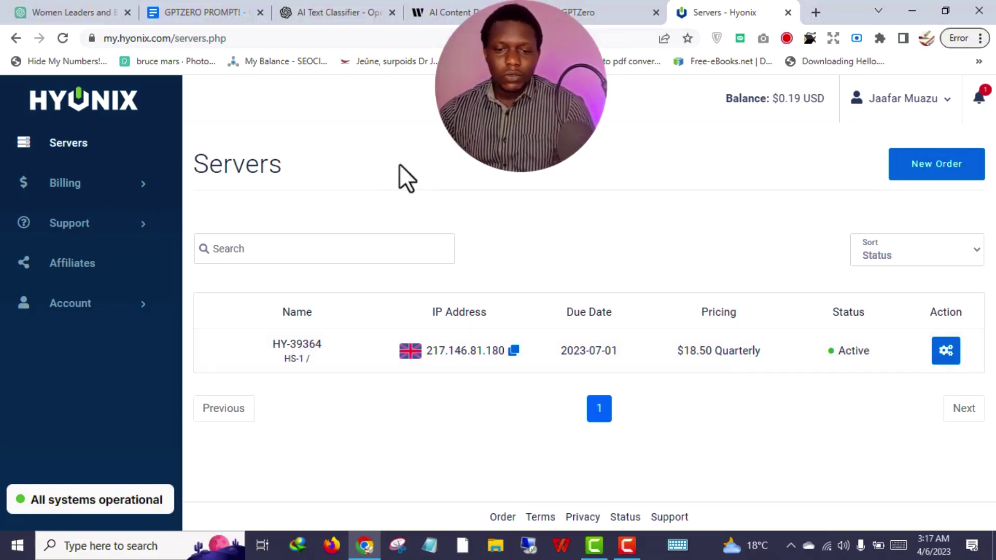
Open server HY-39364's details page and review its LON1-S16 node, IP, Administrator user and usage
{"action": "left_click", "coordinate": [61, 148]}
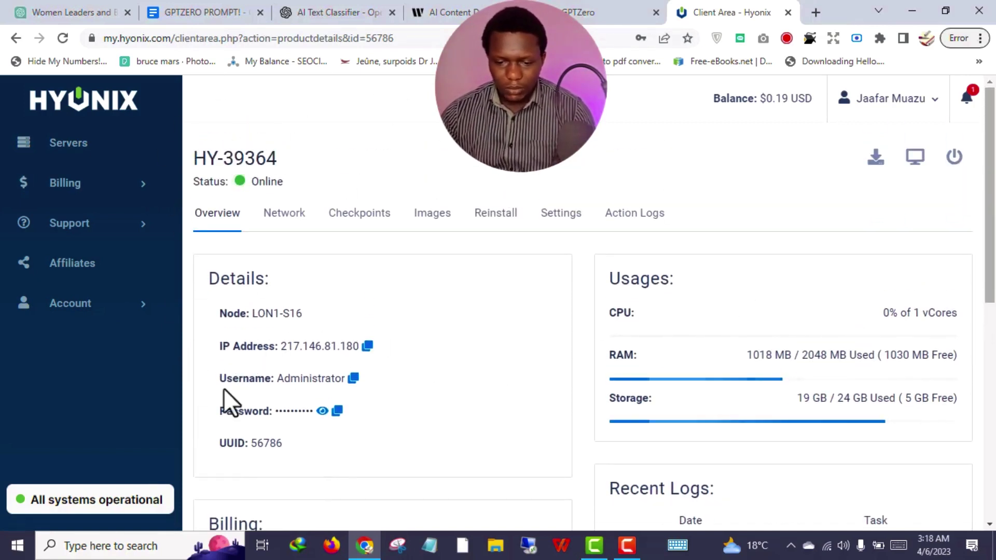
{"action": "scroll", "coordinate": [830, 384], "scroll_direction": "down", "scroll_amount": 1}
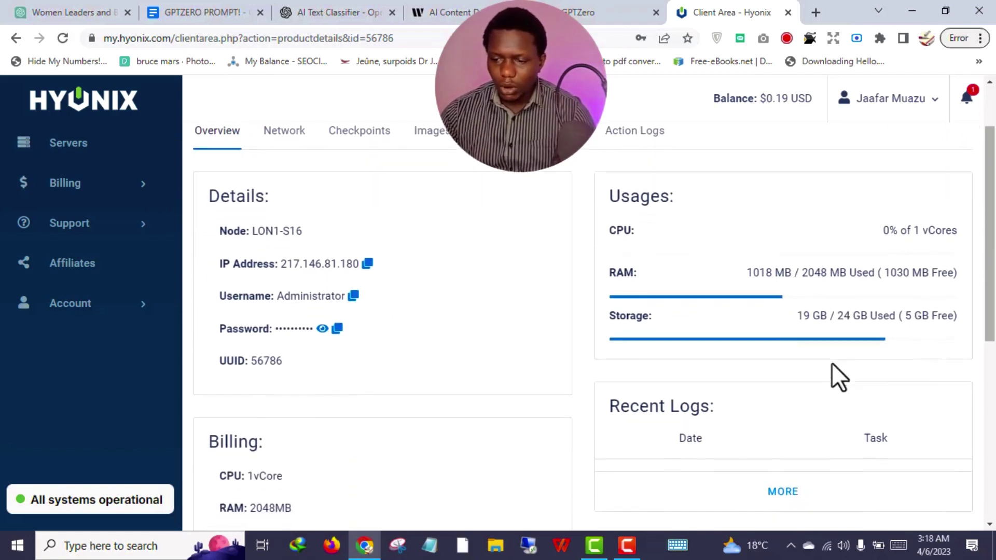
{"action": "scroll", "coordinate": [753, 389], "scroll_direction": "down", "scroll_amount": 2}
{"action": "scroll", "coordinate": [701, 374], "scroll_direction": "up", "scroll_amount": 2}
{"action": "scroll", "coordinate": [680, 364], "scroll_direction": "up", "scroll_amount": 1}
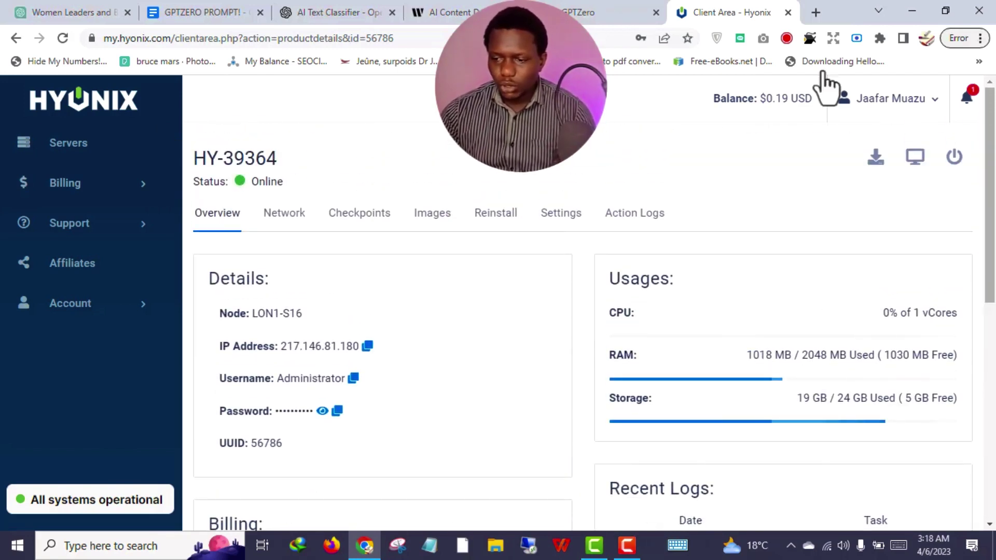
{"action": "left_click", "coordinate": [914, 159]}
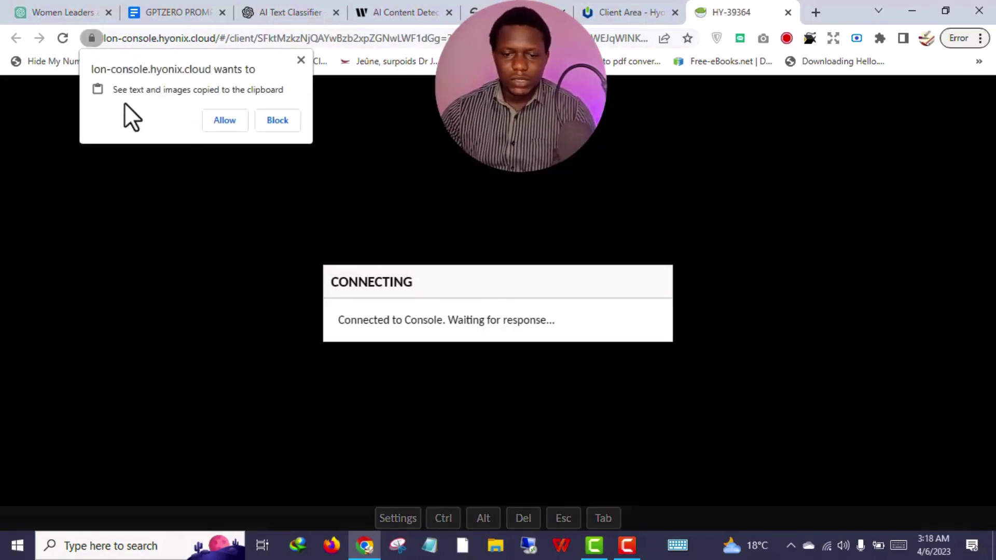
{"action": "left_click", "coordinate": [223, 122]}
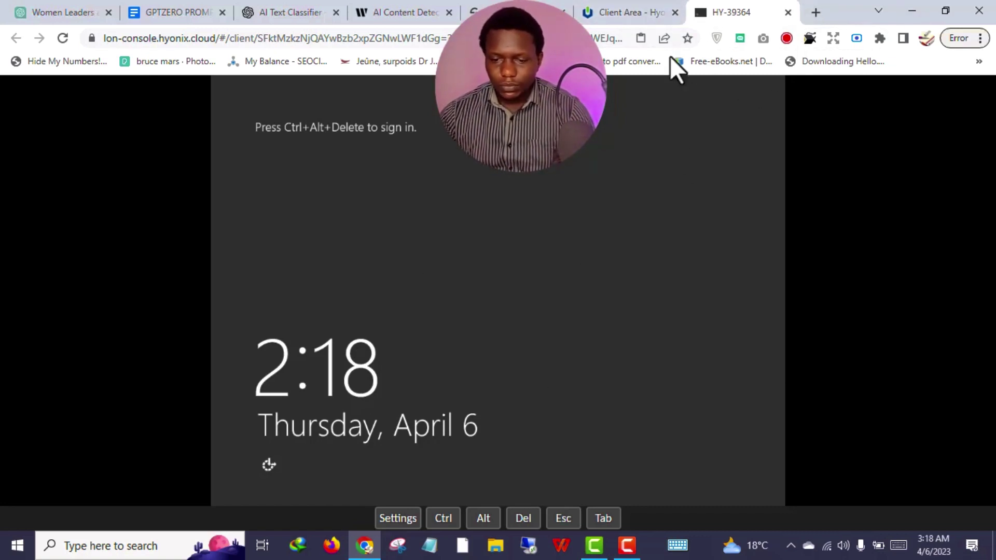
{"action": "left_click", "coordinate": [788, 11]}
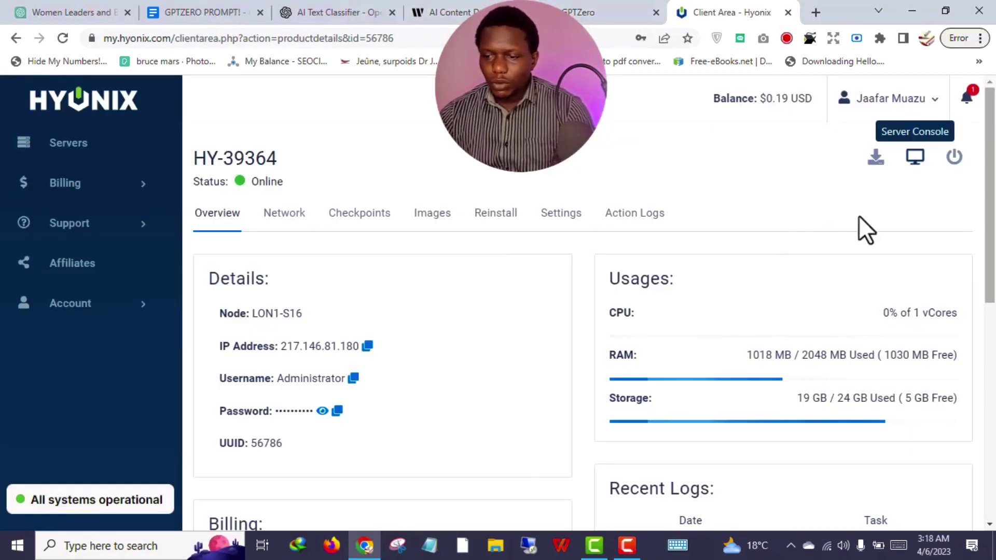
From the Servers list, start a new order and review London, United Kingdom at $6.50 monthly
{"action": "left_click", "coordinate": [65, 148]}
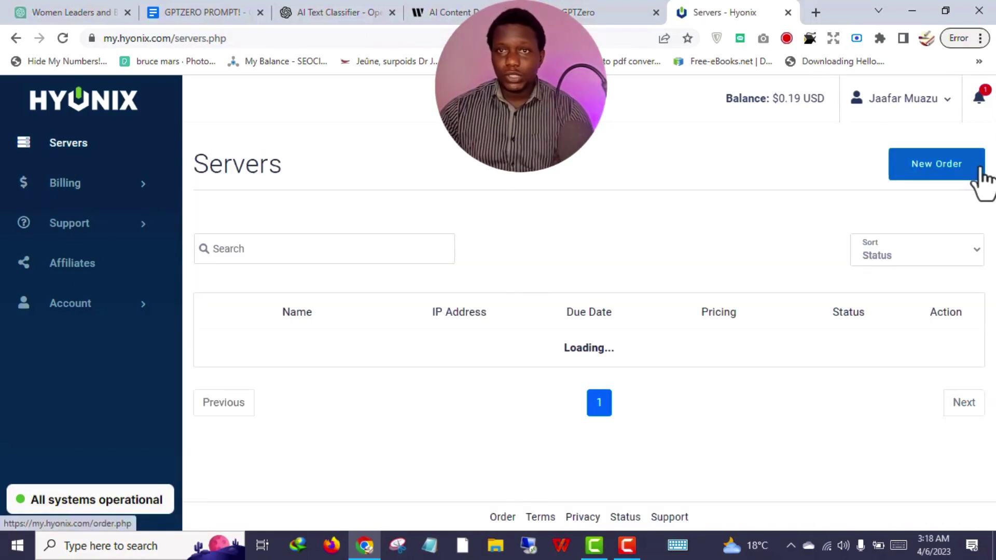
{"action": "left_click", "coordinate": [933, 173]}
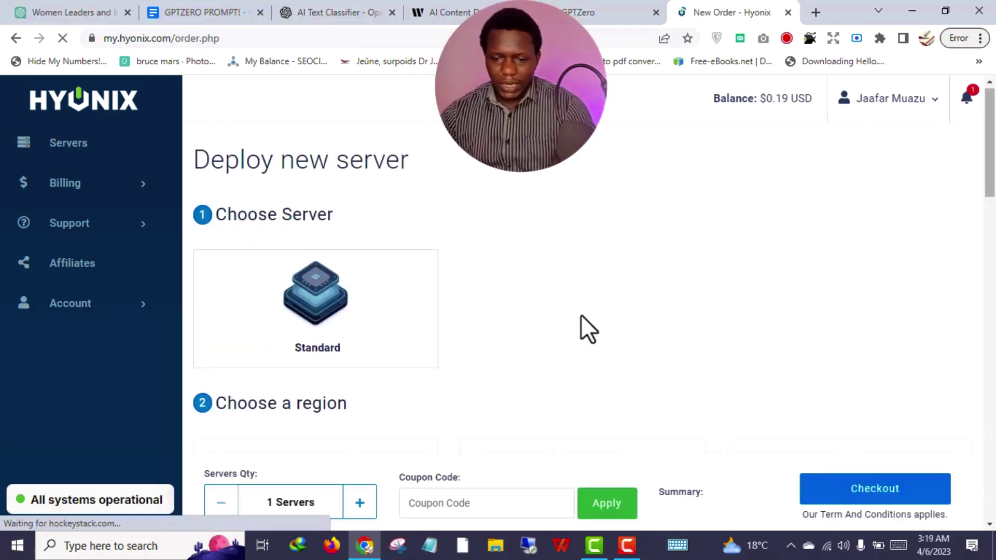
{"action": "scroll", "coordinate": [571, 322], "scroll_direction": "down", "scroll_amount": 5}
{"action": "scroll", "coordinate": [563, 317], "scroll_direction": "up", "scroll_amount": 1}
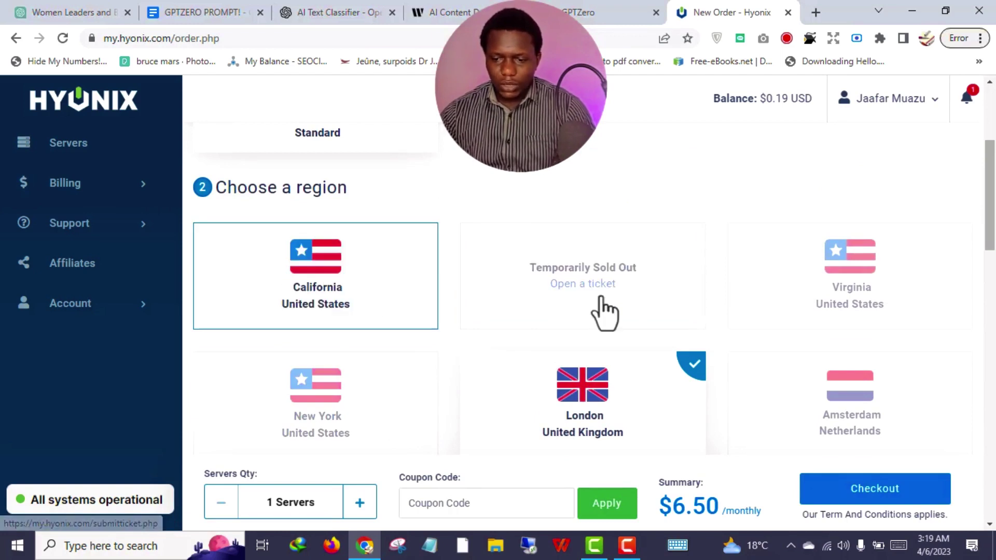
{"action": "scroll", "coordinate": [451, 218], "scroll_direction": "down", "scroll_amount": 2}
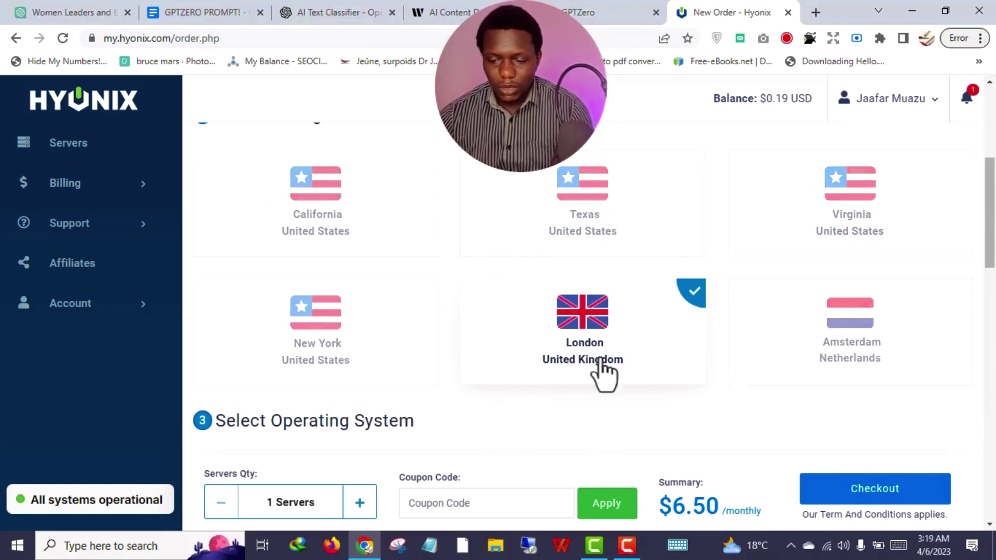
{"action": "scroll", "coordinate": [641, 335], "scroll_direction": "down", "scroll_amount": 1}
{"action": "scroll", "coordinate": [643, 350], "scroll_direction": "down", "scroll_amount": 2}
{"action": "scroll", "coordinate": [623, 315], "scroll_direction": "up", "scroll_amount": 3}
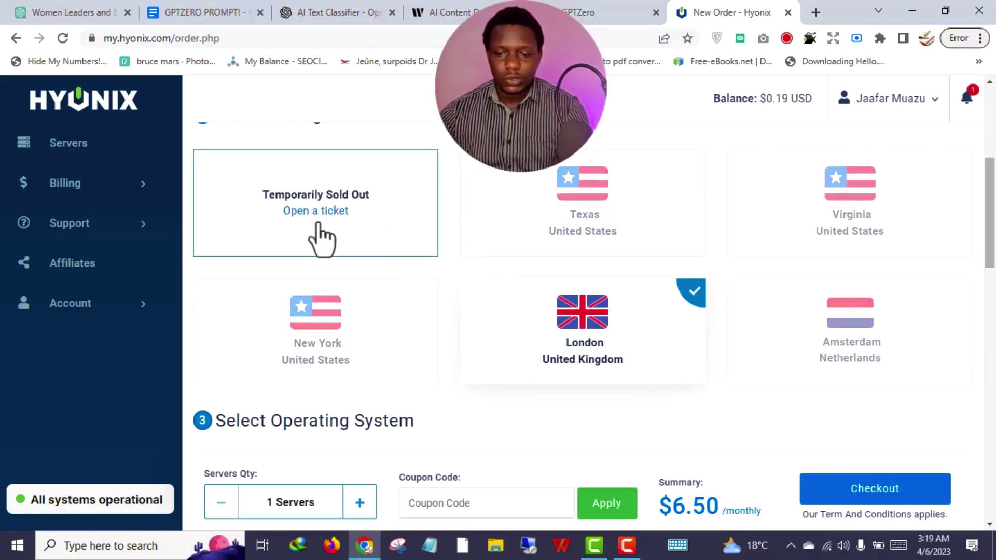
{"action": "left_click", "coordinate": [326, 211]}
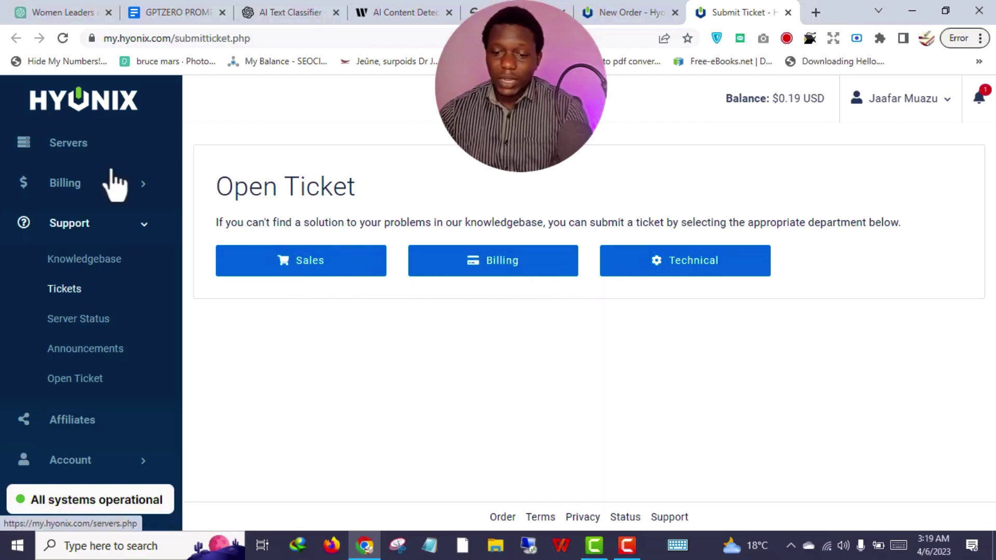
{"action": "left_click", "coordinate": [307, 270]}
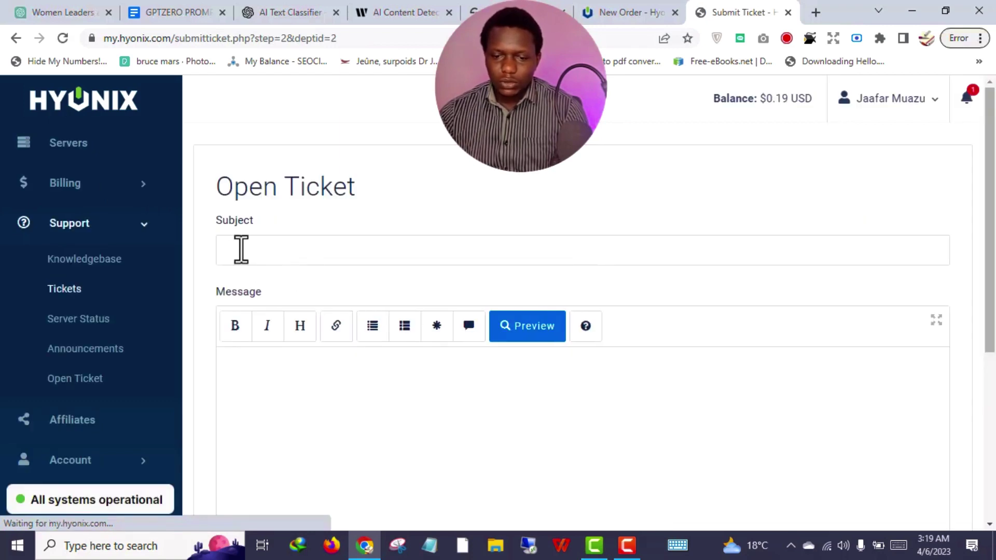
{"action": "left_click", "coordinate": [255, 249]}
{"action": "scroll", "coordinate": [404, 282], "scroll_direction": "down", "scroll_amount": 4}
{"action": "scroll", "coordinate": [403, 283], "scroll_direction": "up", "scroll_amount": 1}
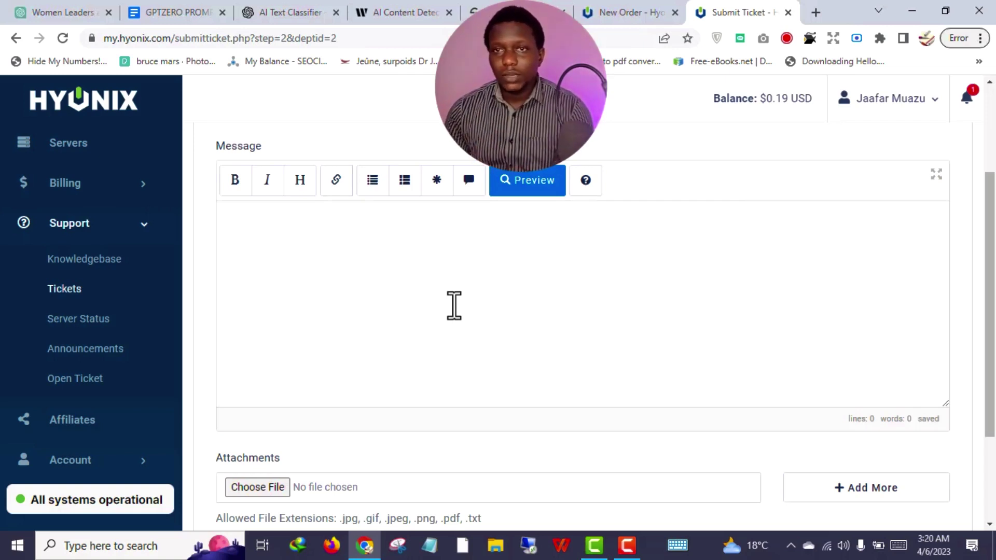
{"action": "scroll", "coordinate": [804, 399], "scroll_direction": "down", "scroll_amount": 2}
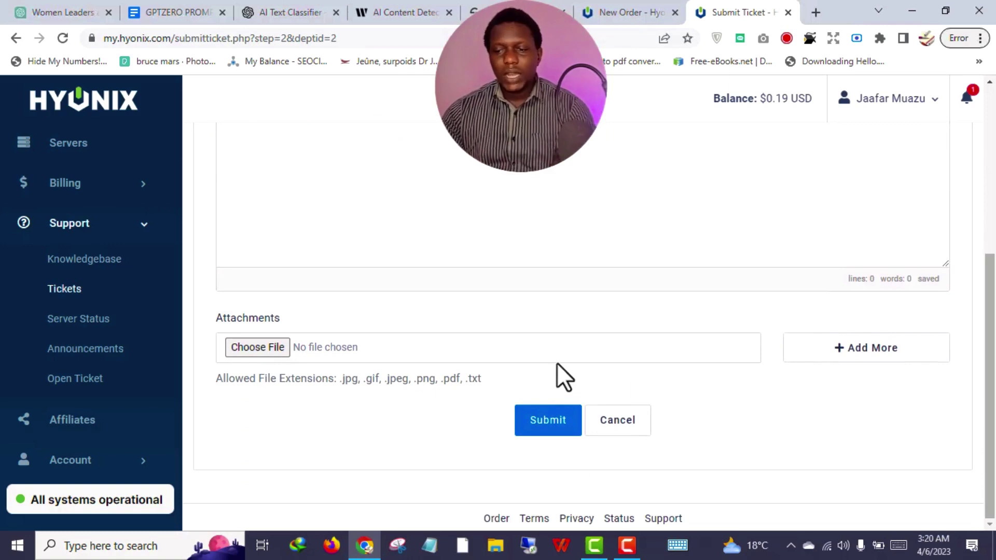
{"action": "scroll", "coordinate": [623, 358], "scroll_direction": "up", "scroll_amount": 3}
{"action": "left_click", "coordinate": [16, 37]}
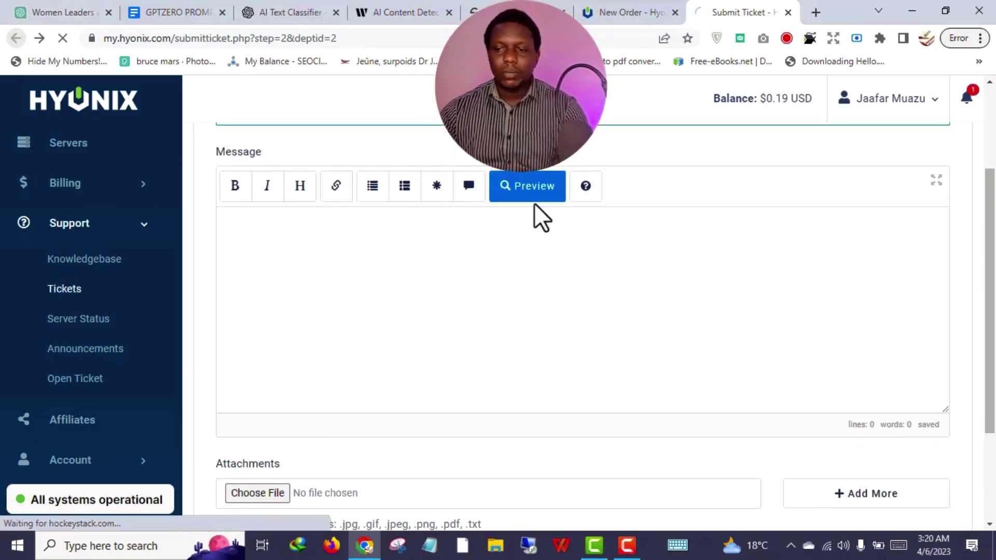
{"action": "key", "text": "ctrl+w"}
{"action": "scroll", "coordinate": [519, 291], "scroll_direction": "down", "scroll_amount": 3}
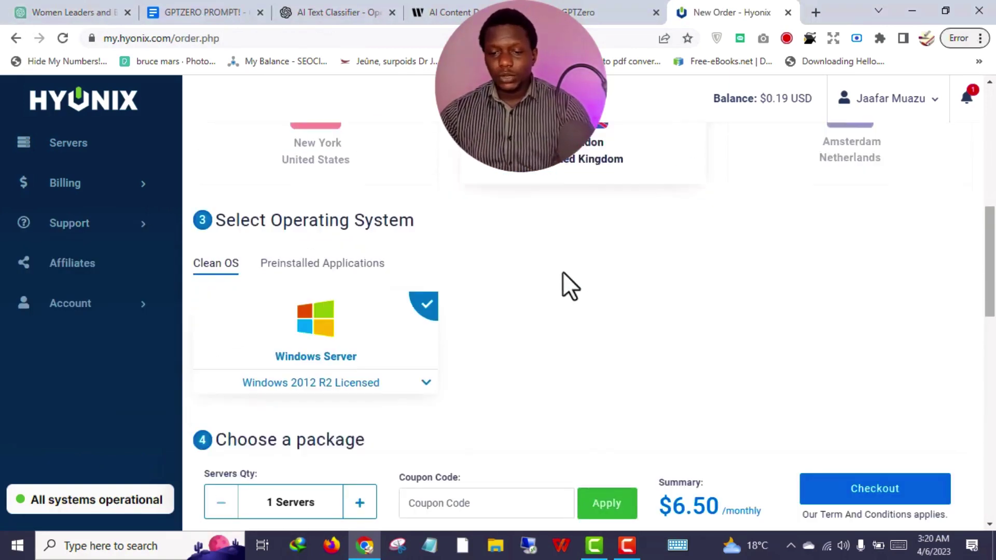
Keep the Clean OS Windows Server 2012 R2 Licensed image and review HS-1 on monthly billing
{"action": "scroll", "coordinate": [563, 274], "scroll_direction": "down", "scroll_amount": 2}
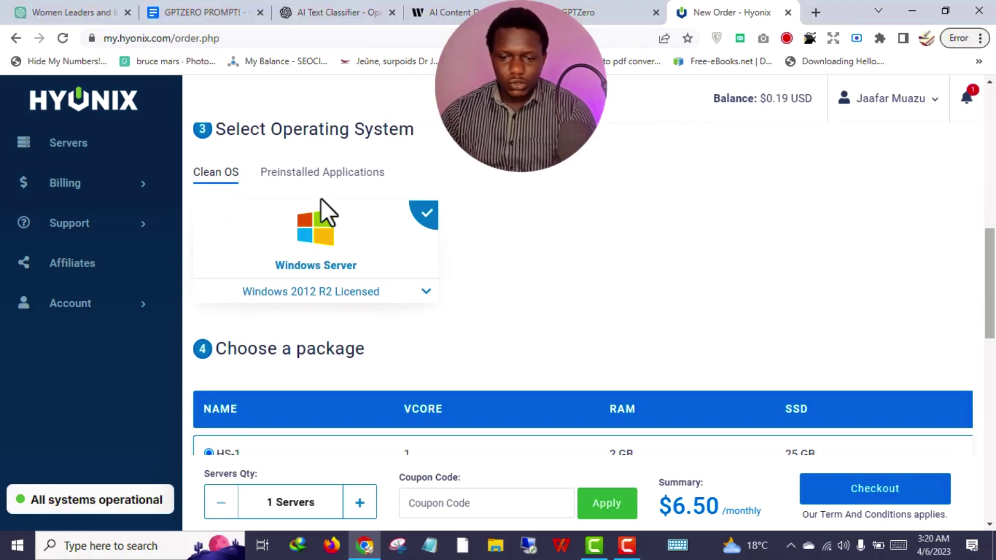
{"action": "left_click", "coordinate": [318, 176]}
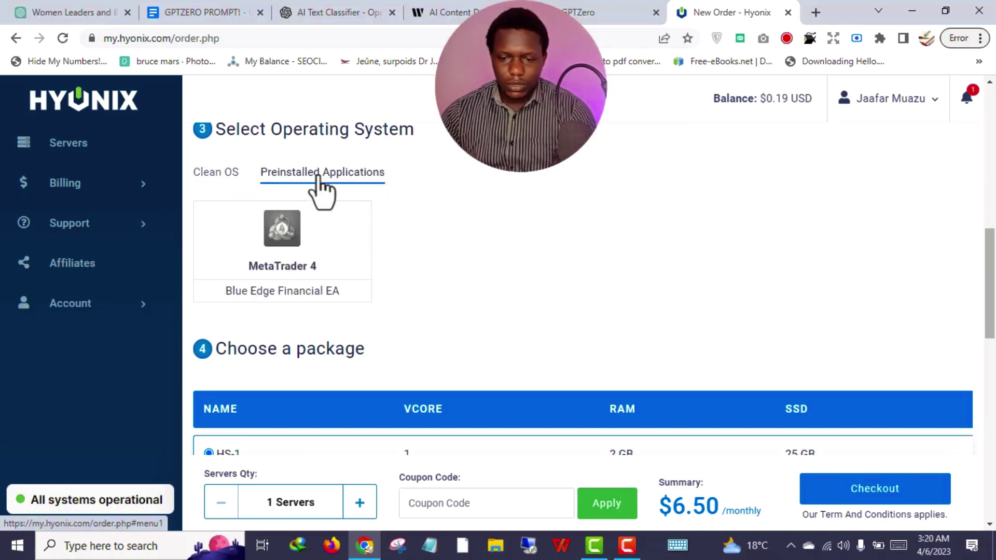
{"action": "left_click", "coordinate": [231, 176]}
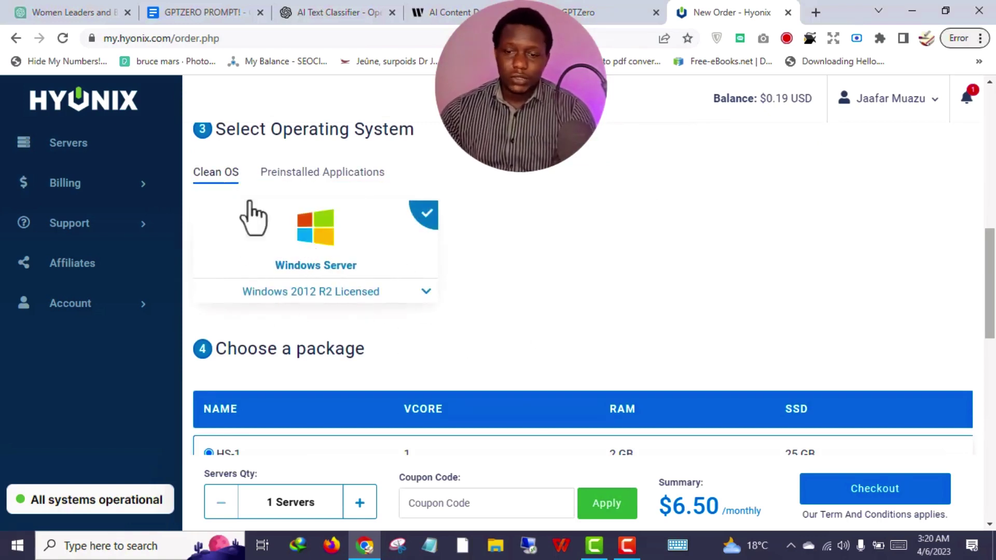
{"action": "scroll", "coordinate": [533, 260], "scroll_direction": "down", "scroll_amount": 4}
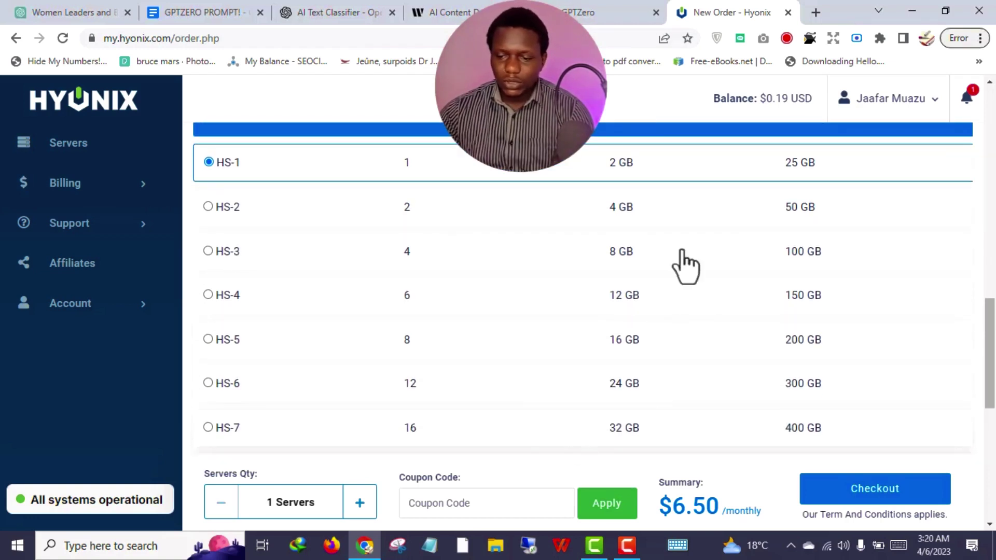
{"action": "scroll", "coordinate": [363, 374], "scroll_direction": "up", "scroll_amount": 1}
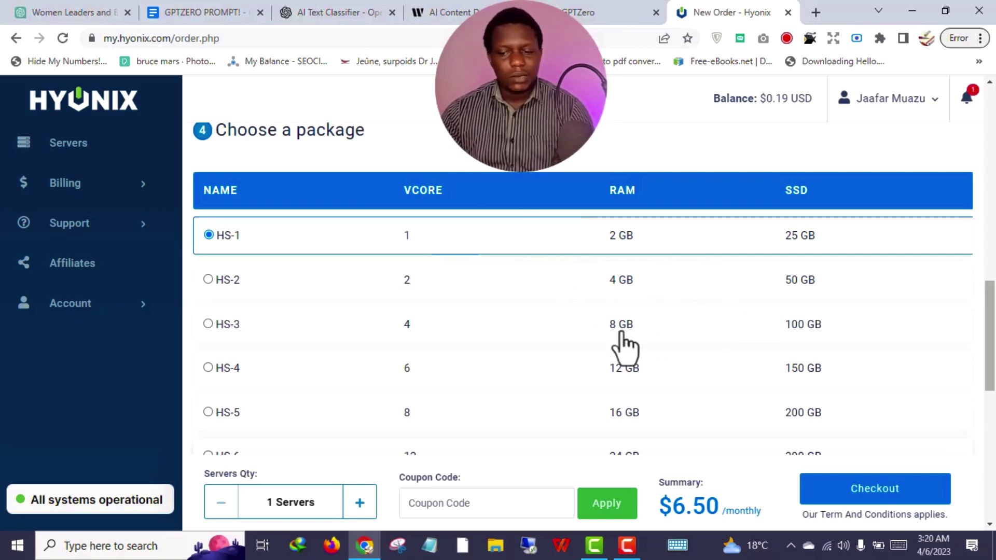
{"action": "scroll", "coordinate": [625, 342], "scroll_direction": "down", "scroll_amount": 6}
{"action": "scroll", "coordinate": [565, 278], "scroll_direction": "up", "scroll_amount": 5}
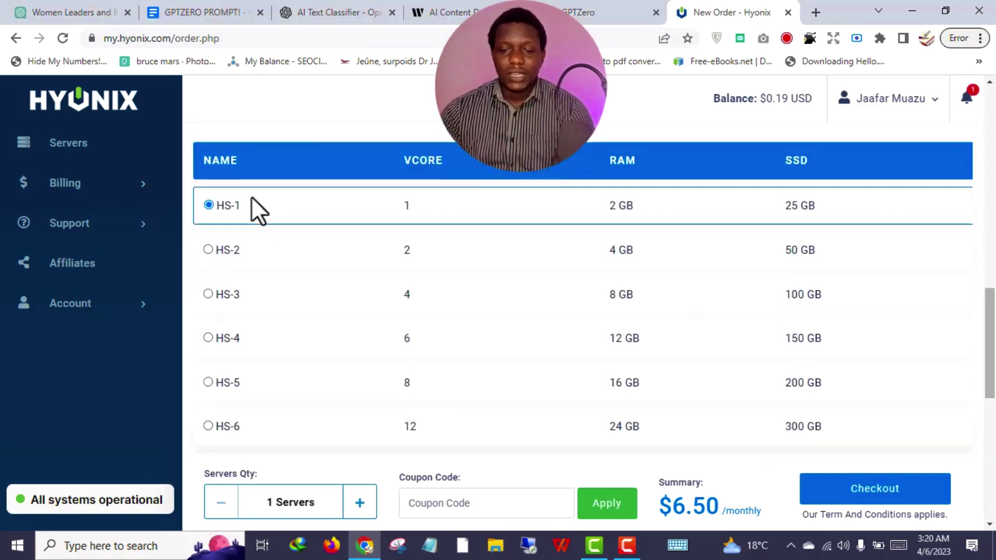
{"action": "scroll", "coordinate": [498, 300], "scroll_direction": "up", "scroll_amount": 2}
{"action": "scroll", "coordinate": [625, 275], "scroll_direction": "down", "scroll_amount": 10}
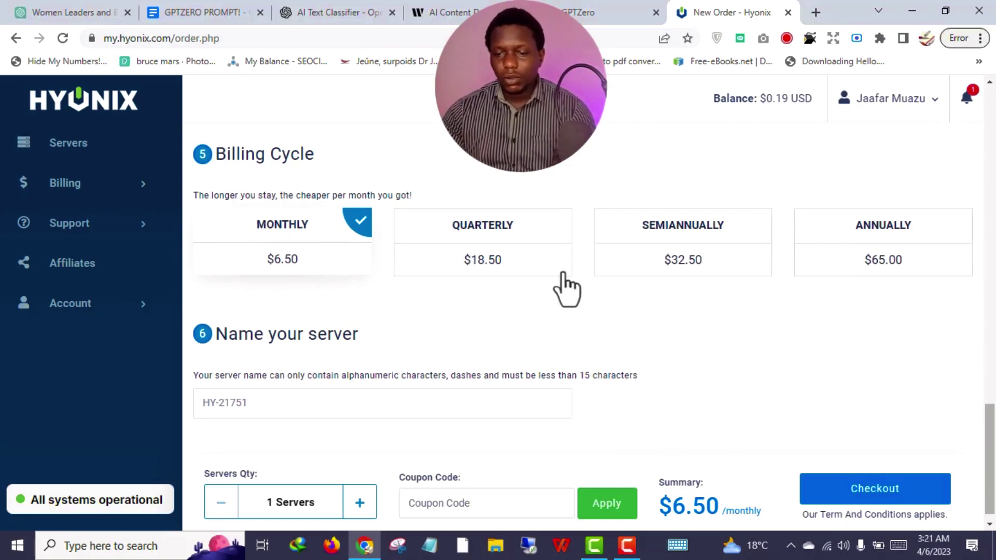
Compare quarterly, semiannual and annual billing prices, then settle on Quarterly at $18.50
{"action": "scroll", "coordinate": [524, 264], "scroll_direction": "up", "scroll_amount": 10}
{"action": "scroll", "coordinate": [303, 348], "scroll_direction": "down", "scroll_amount": 2}
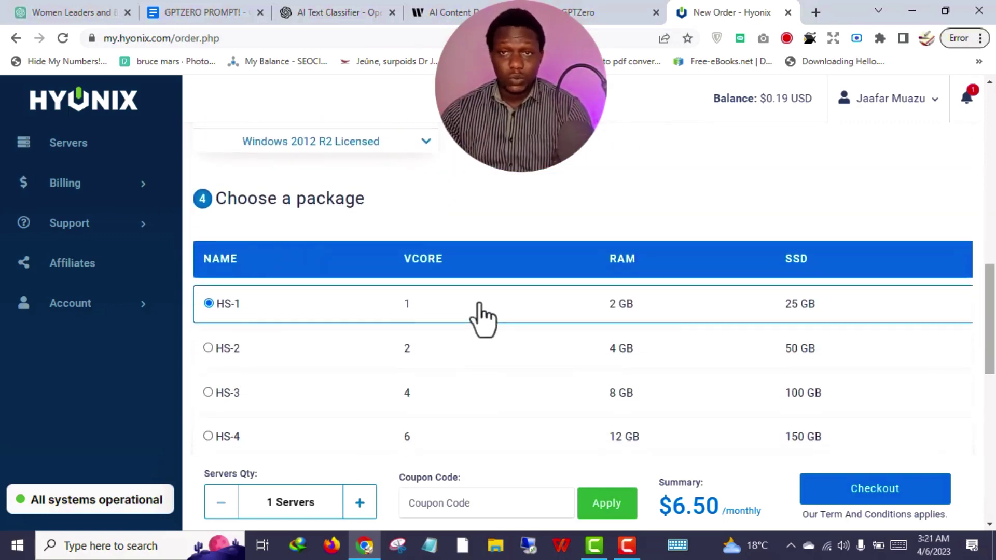
{"action": "scroll", "coordinate": [482, 319], "scroll_direction": "down", "scroll_amount": 8}
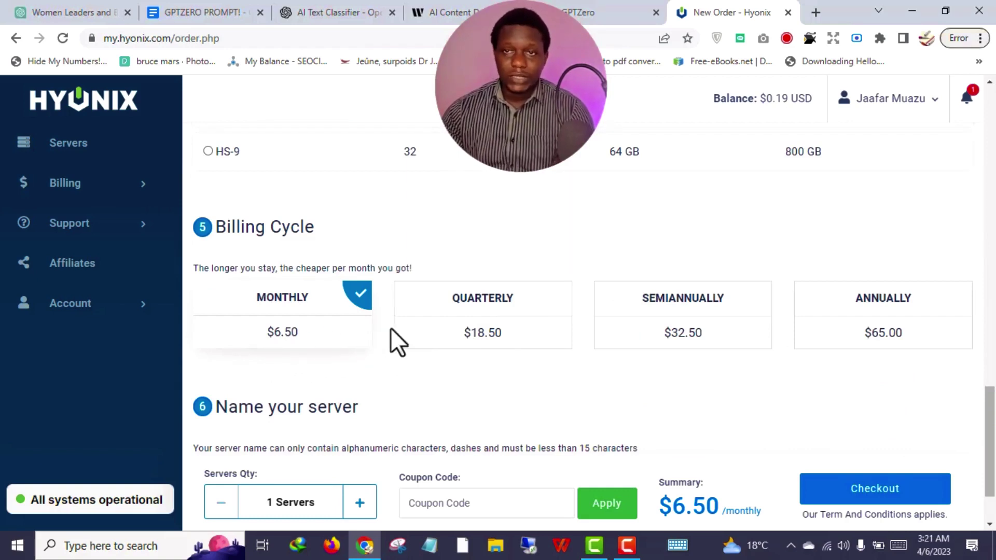
{"action": "left_click", "coordinate": [498, 327]}
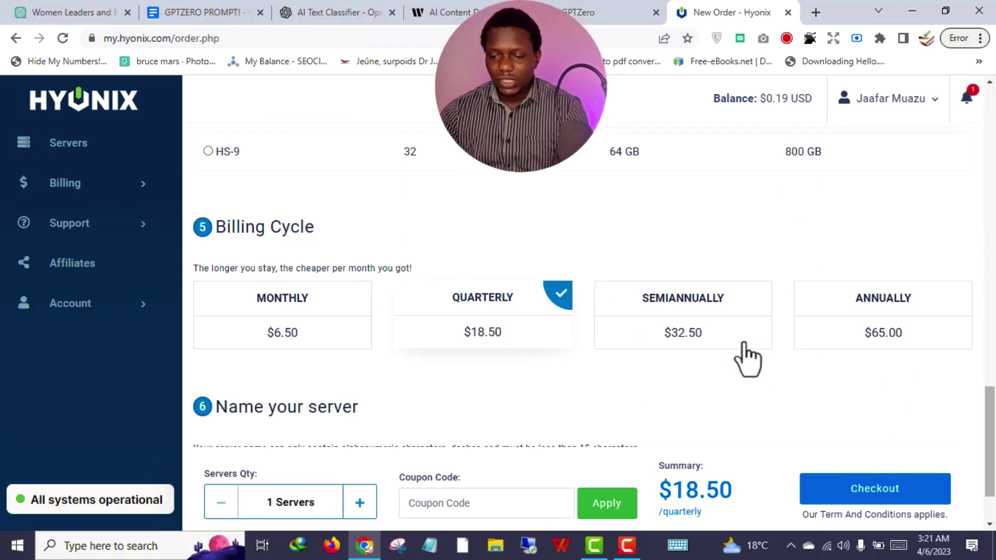
{"action": "left_click", "coordinate": [740, 317]}
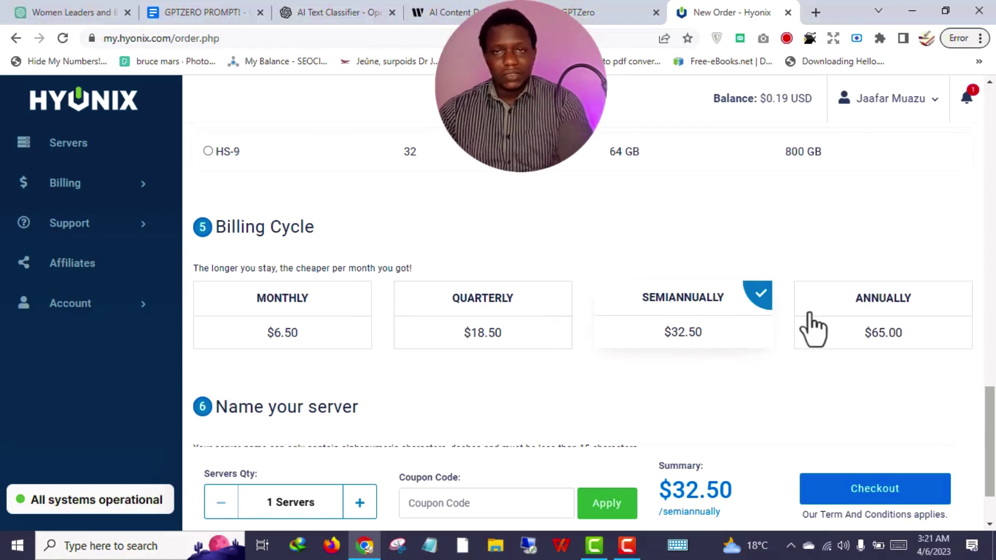
{"action": "left_click", "coordinate": [880, 347]}
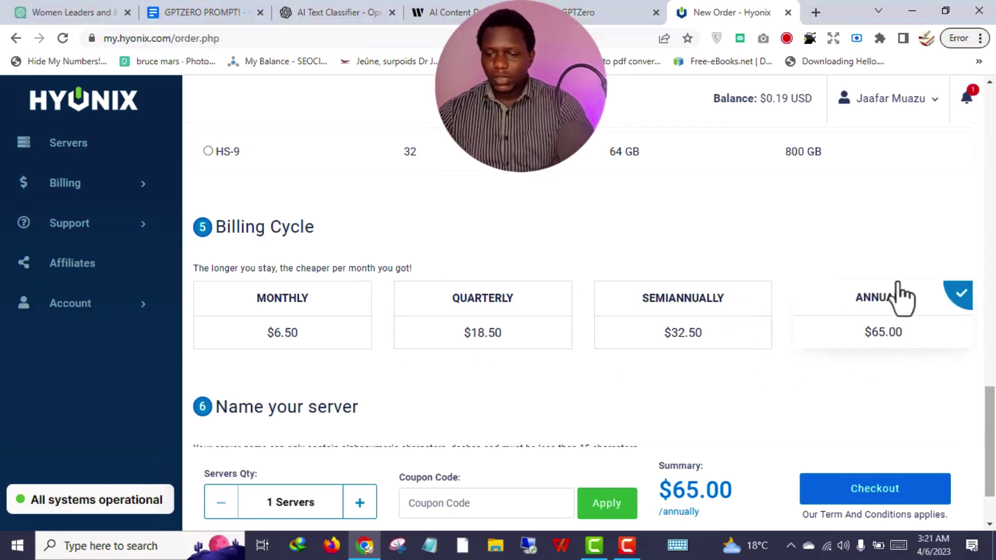
{"action": "left_click", "coordinate": [538, 338]}
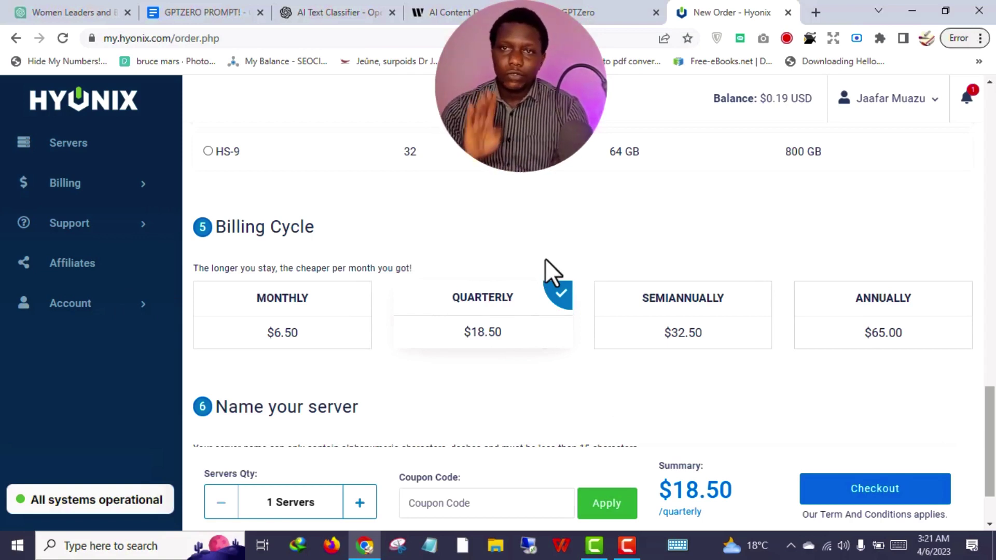
{"action": "scroll", "coordinate": [560, 275], "scroll_direction": "down", "scroll_amount": 2}
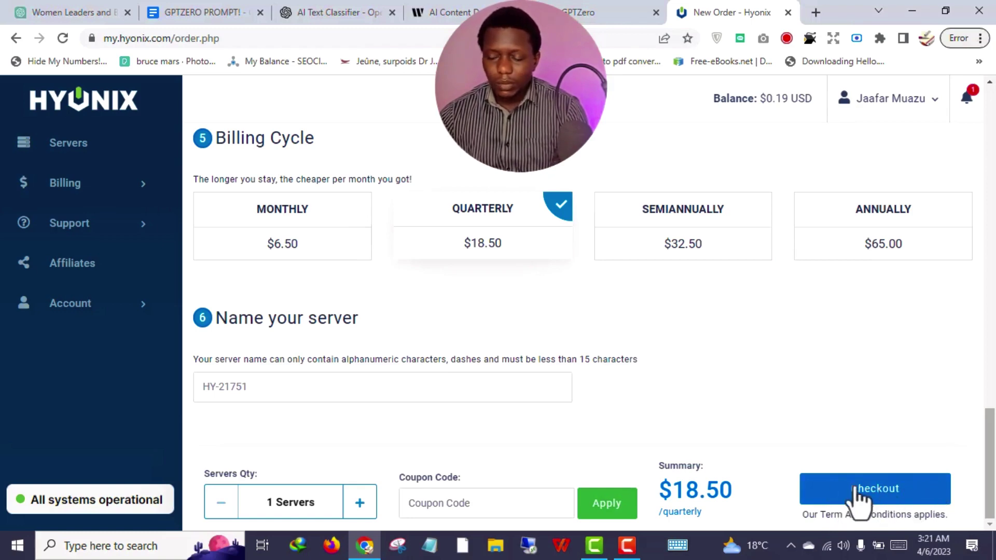
Check out the order, review the invoice's payment methods, and return to the Servers list
{"action": "left_click", "coordinate": [883, 490]}
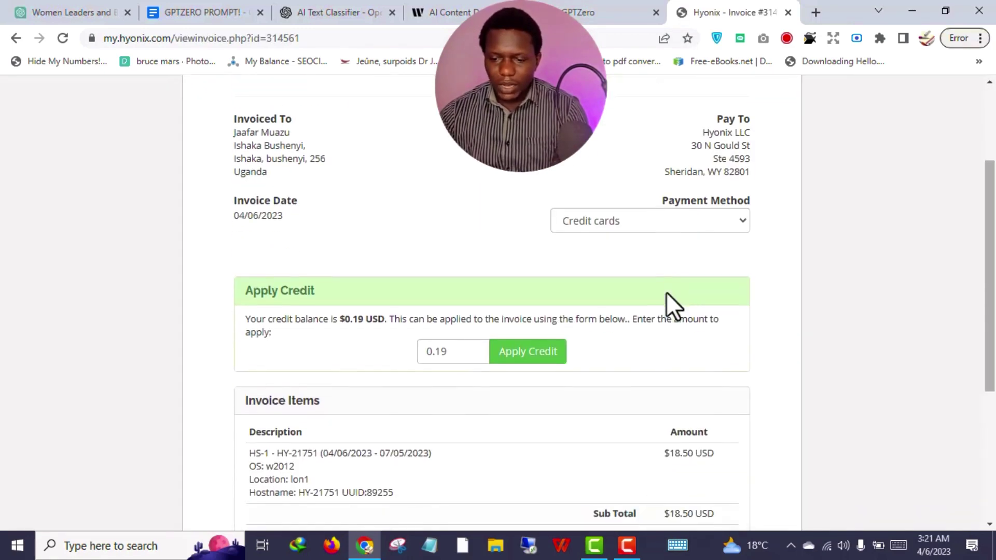
{"action": "scroll", "coordinate": [667, 325], "scroll_direction": "up", "scroll_amount": 3}
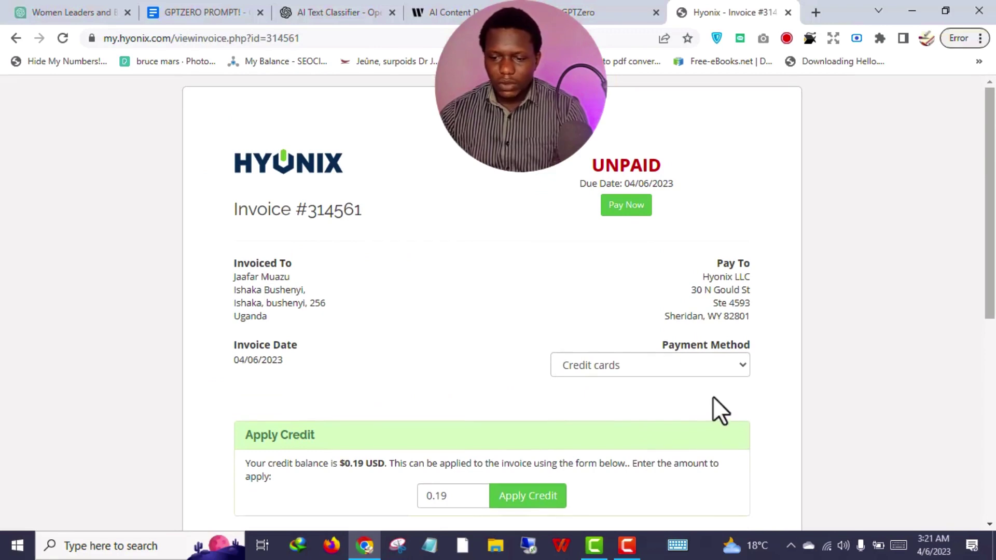
{"action": "left_click", "coordinate": [732, 370]}
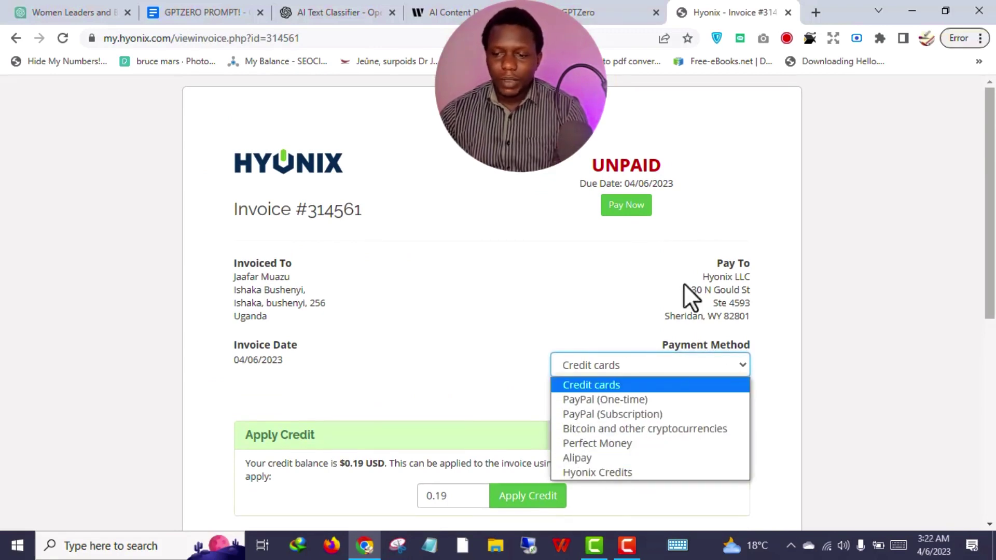
{"action": "scroll", "coordinate": [683, 285], "scroll_direction": "down", "scroll_amount": 7}
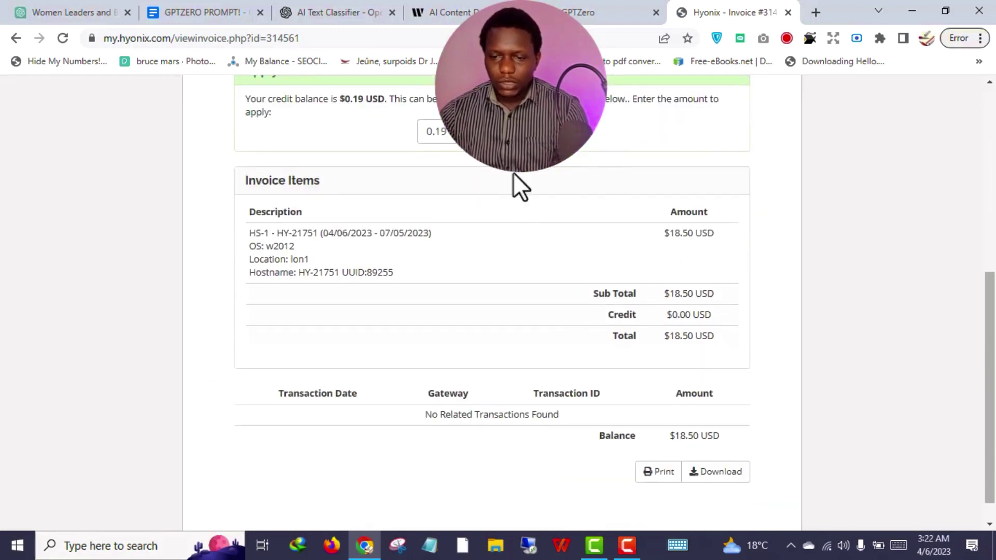
{"action": "scroll", "coordinate": [799, 260], "scroll_direction": "up", "scroll_amount": 7}
{"action": "scroll", "coordinate": [726, 260], "scroll_direction": "down", "scroll_amount": 1}
{"action": "scroll", "coordinate": [698, 280], "scroll_direction": "up", "scroll_amount": 1}
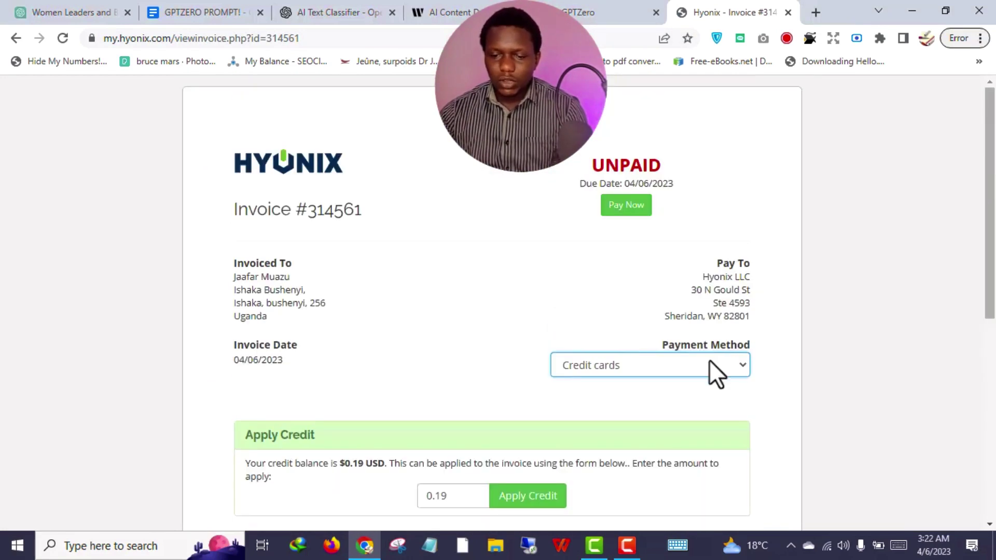
{"action": "scroll", "coordinate": [709, 360], "scroll_direction": "down", "scroll_amount": 1}
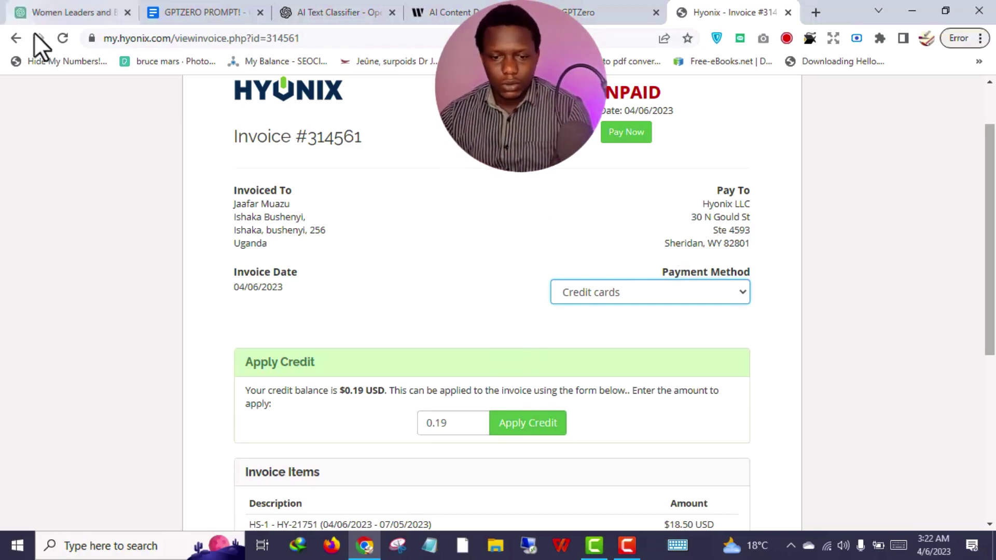
{"action": "left_click", "coordinate": [13, 40]}
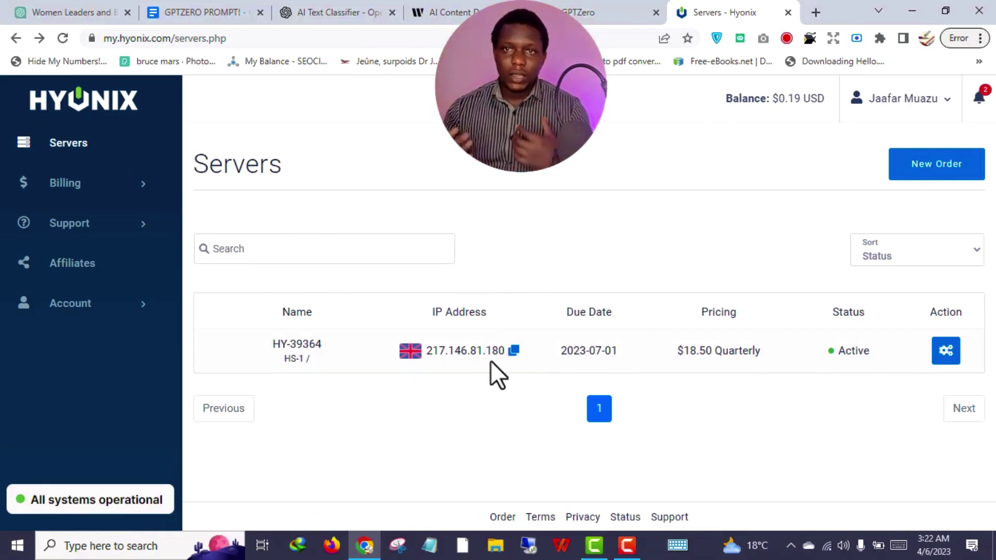
Launch Remote Desktop Connection by searching 'remote' and check the 217.146.81.180 computer field
{"action": "left_click", "coordinate": [124, 546]}
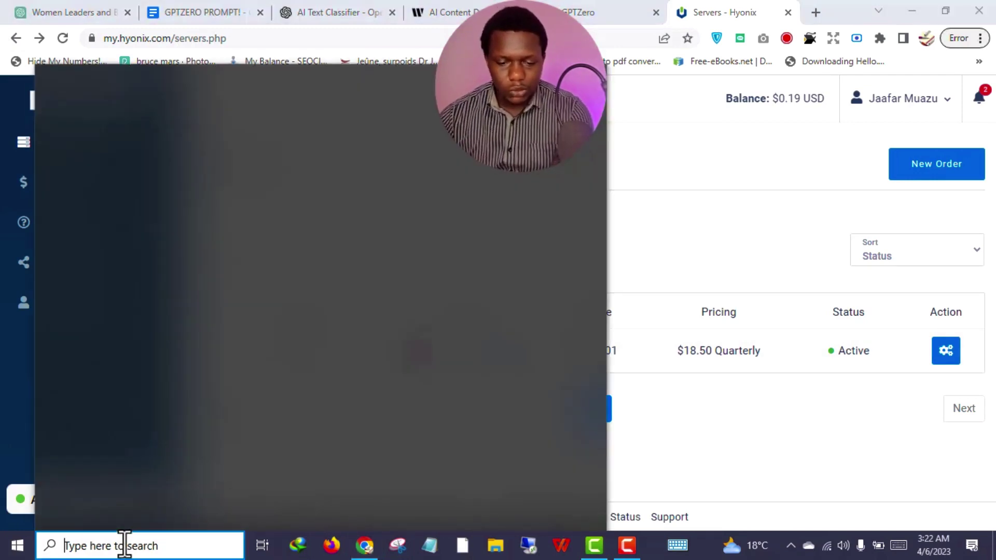
{"action": "left_click", "coordinate": [721, 447]}
{"action": "left_click", "coordinate": [78, 542]}
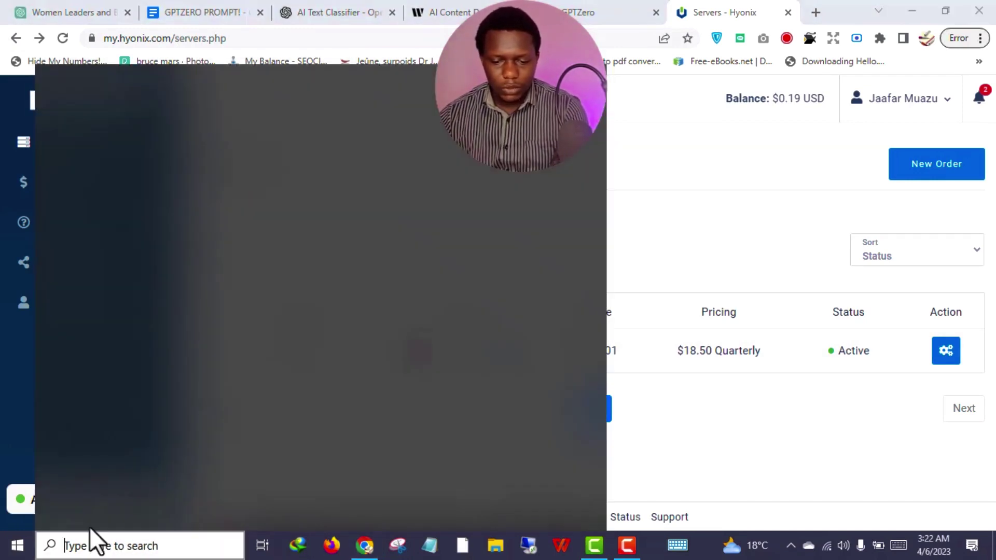
{"action": "left_click", "coordinate": [94, 545]}
{"action": "left_click", "coordinate": [78, 542]}
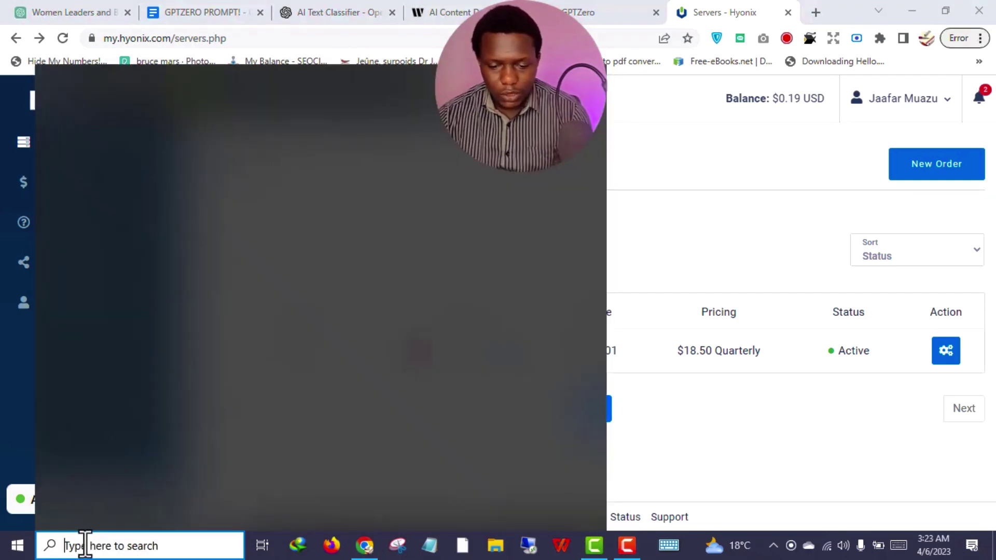
{"action": "type", "text": "remote"}
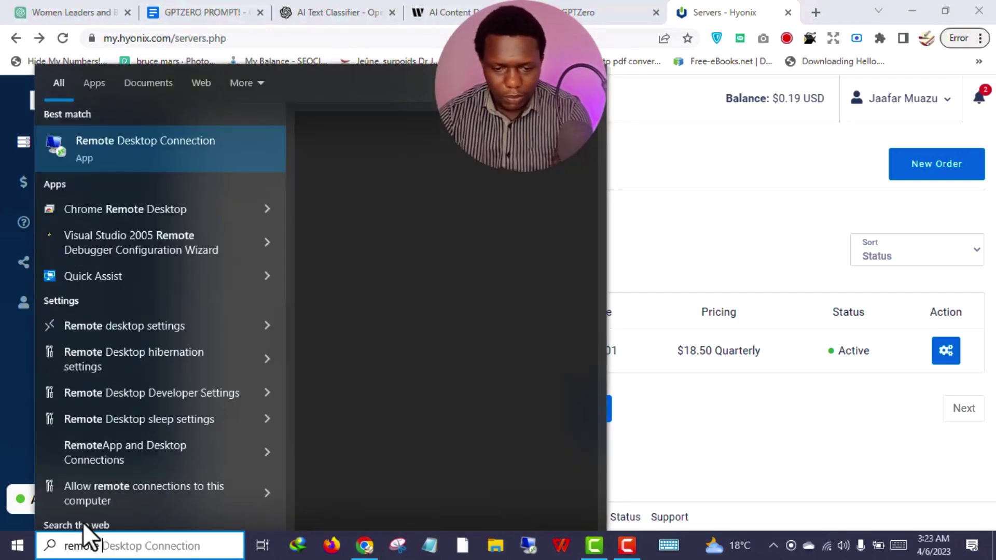
{"action": "left_click", "coordinate": [166, 141]}
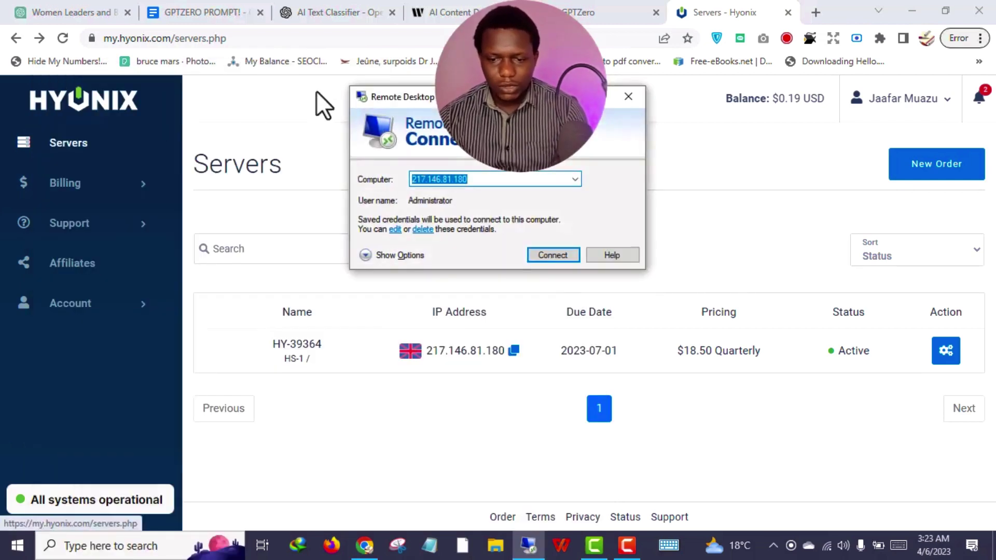
{"action": "left_click_drag", "start_coordinate": [512, 98], "coordinate": [208, 98]}
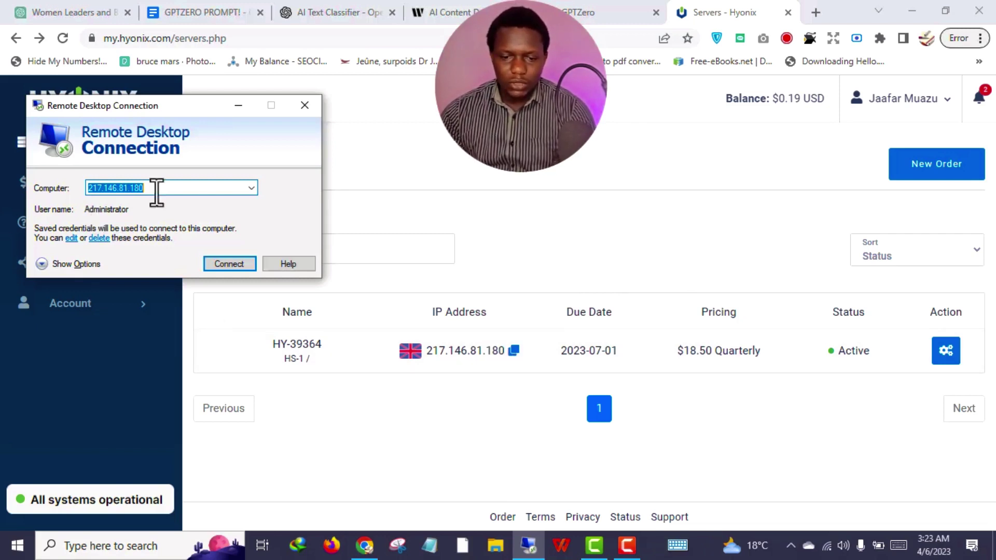
{"action": "left_click_drag", "start_coordinate": [156, 189], "coordinate": [98, 188]}
Connect to 217.146.81.180 and minimize the Windows Server 2012 R2 remote session
{"action": "left_click", "coordinate": [222, 264]}
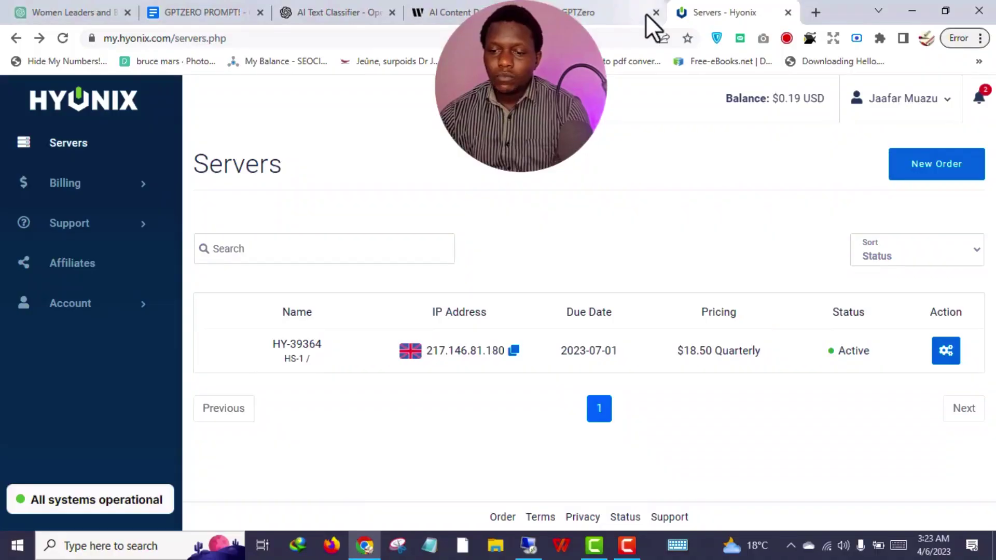
{"action": "left_click", "coordinate": [643, 10]}
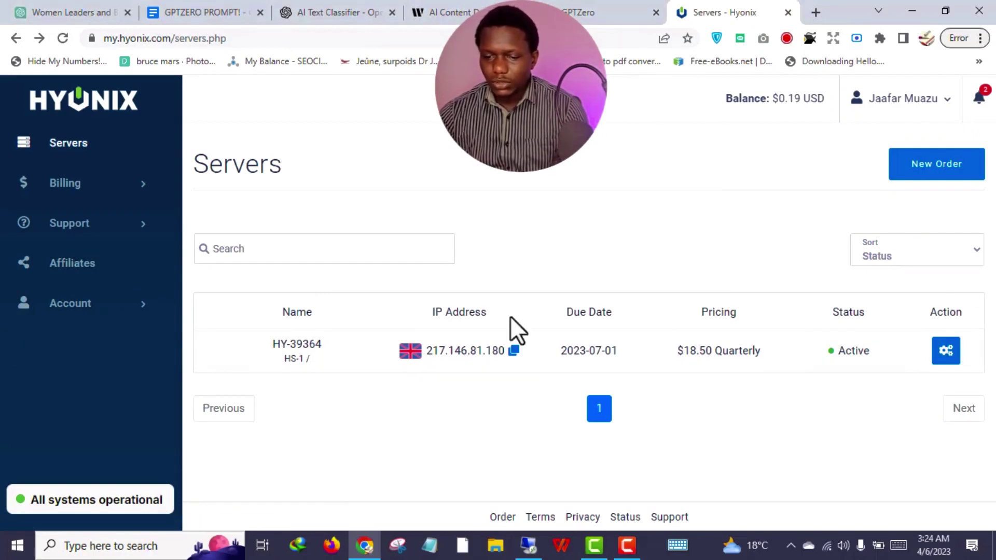
Review HY-39364's details (LON1-S16, Administrator) and restore the Windows Server 2012 R2 remote desktop
{"action": "left_click", "coordinate": [944, 367]}
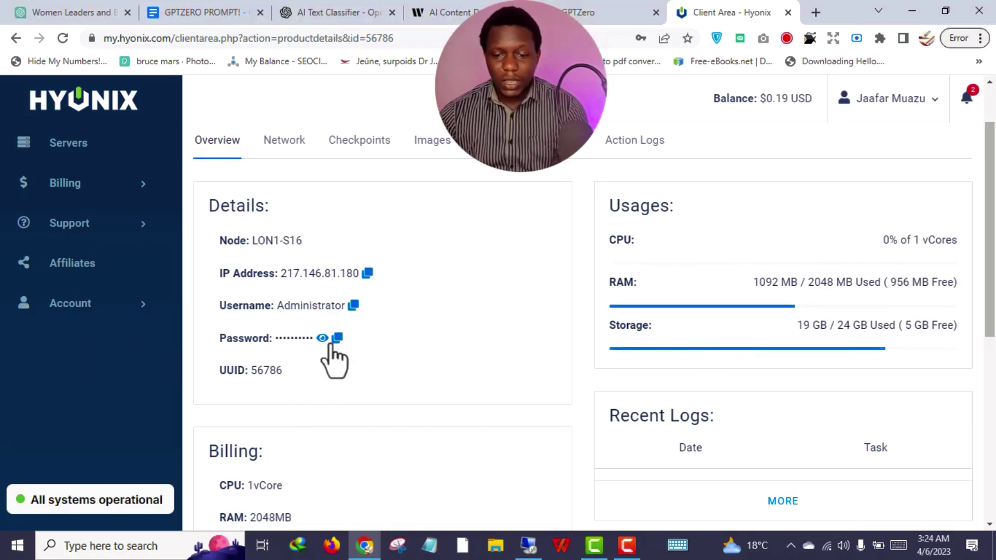
{"action": "scroll", "coordinate": [407, 245], "scroll_direction": "up", "scroll_amount": 1}
{"action": "scroll", "coordinate": [363, 182], "scroll_direction": "down", "scroll_amount": 1}
{"action": "scroll", "coordinate": [302, 104], "scroll_direction": "up", "scroll_amount": 1}
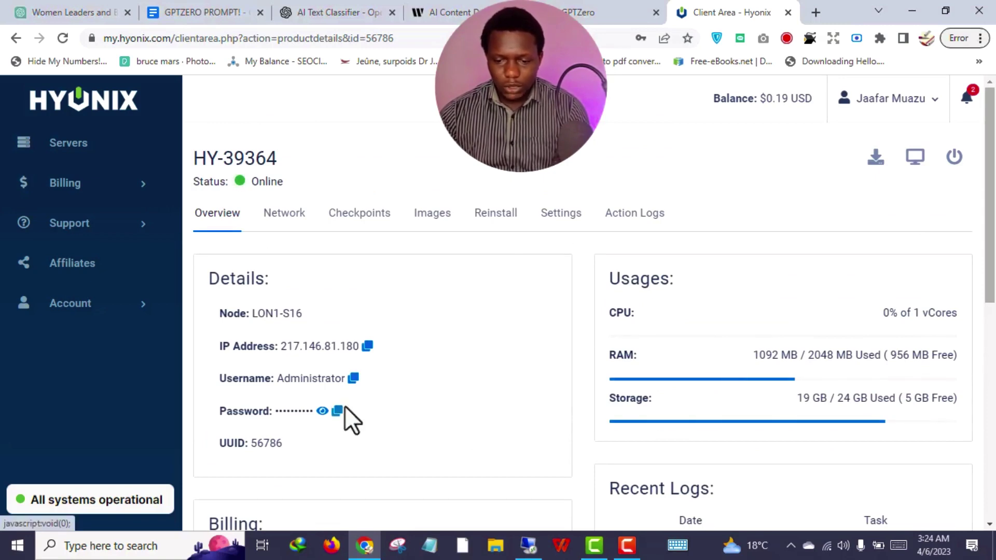
{"action": "left_click", "coordinate": [529, 546]}
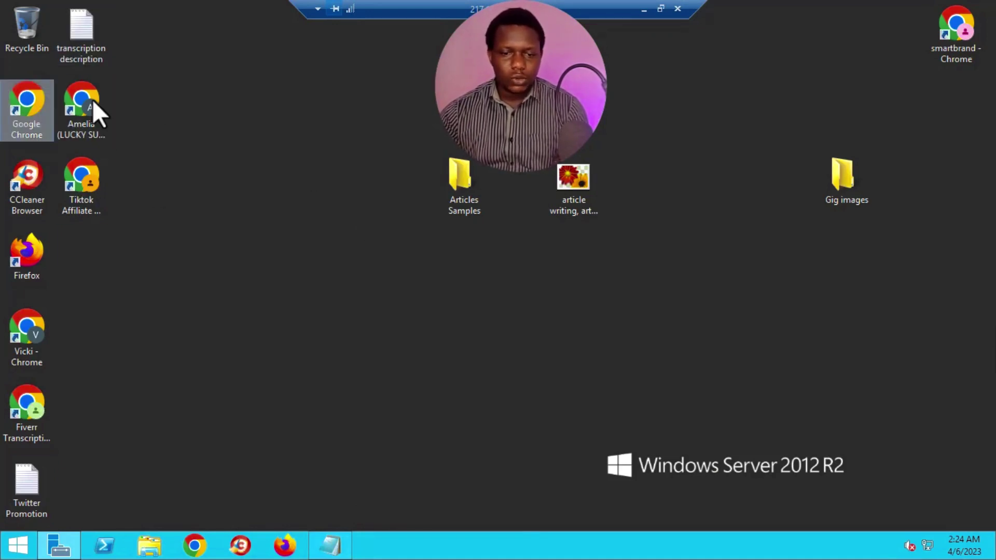
Take the remote session out of full screen, move its window right, and minimize it
{"action": "left_click", "coordinate": [31, 195]}
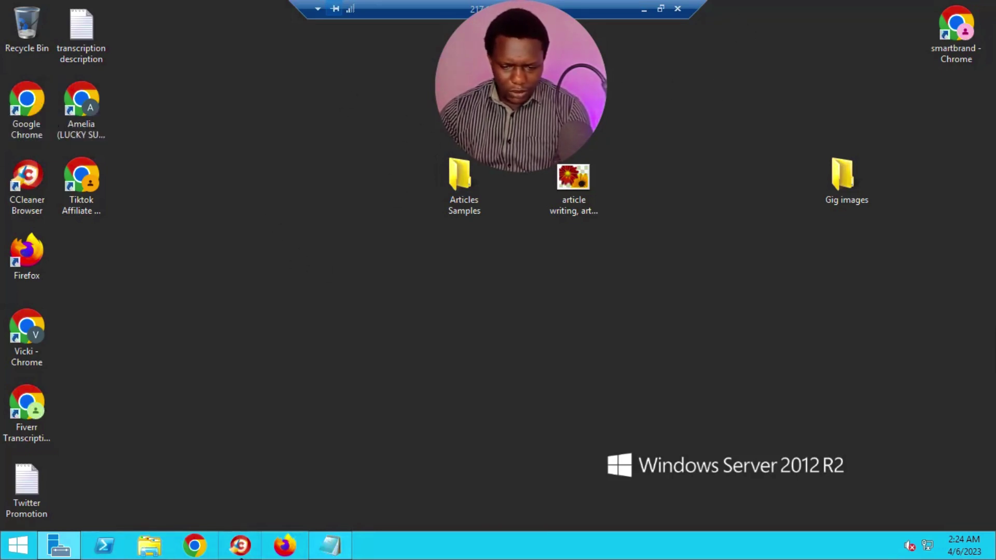
{"action": "left_click", "coordinate": [660, 8]}
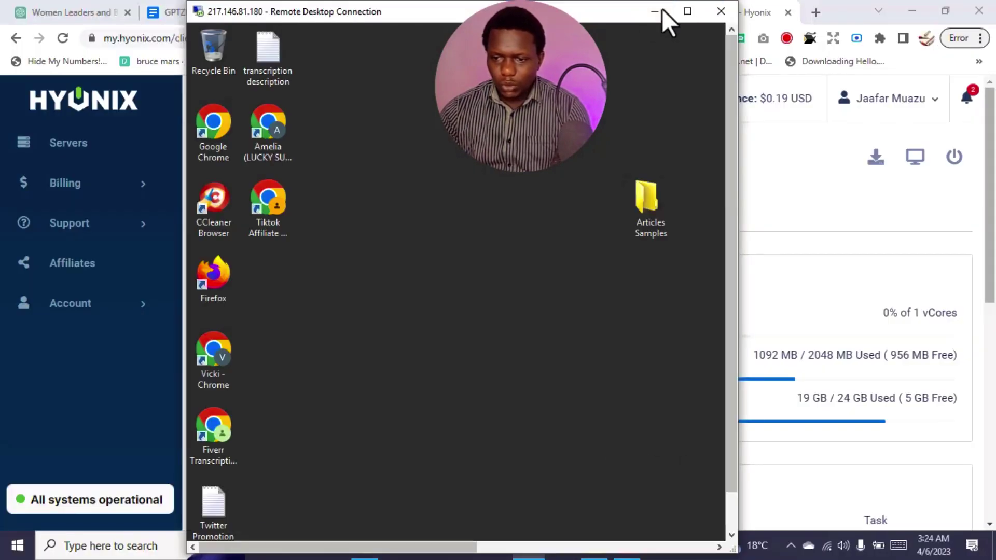
{"action": "left_click_drag", "start_coordinate": [566, 12], "coordinate": [800, 18]}
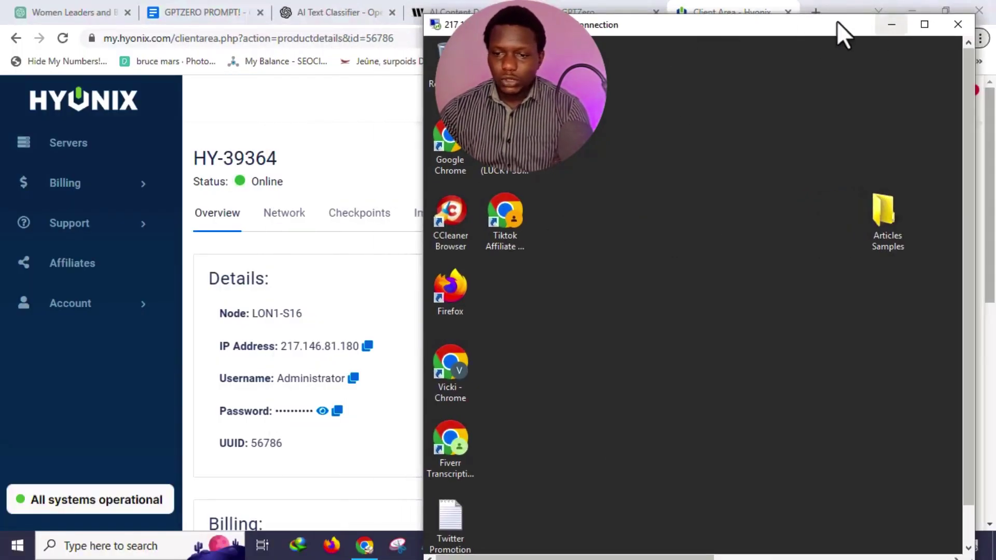
{"action": "left_click", "coordinate": [891, 25]}
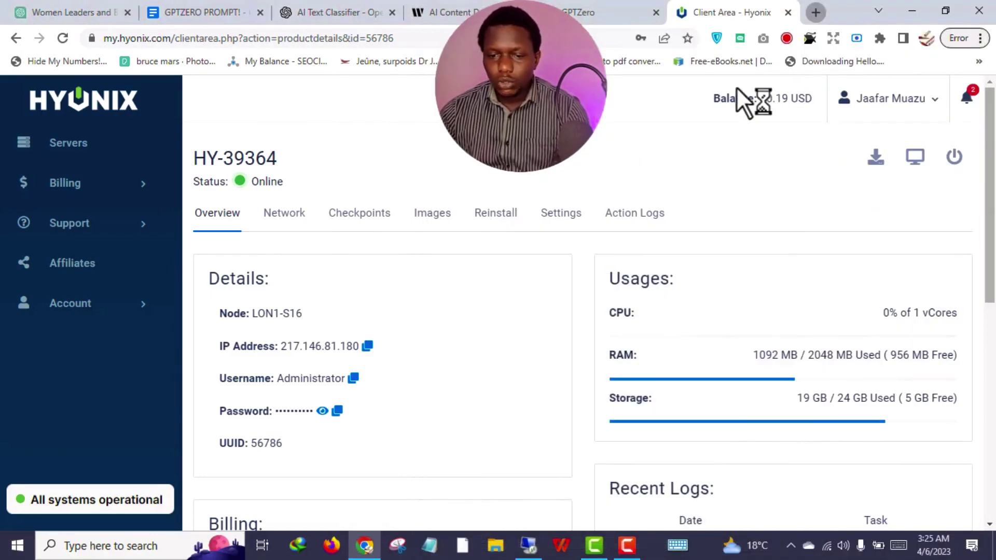
Google 'download chrome' in a new tab, check a result, and bring back the remote desktop
{"action": "key", "text": "ctrl+t"}
{"action": "type", "text": "don"}
{"action": "type", "text": "nload chrome"}
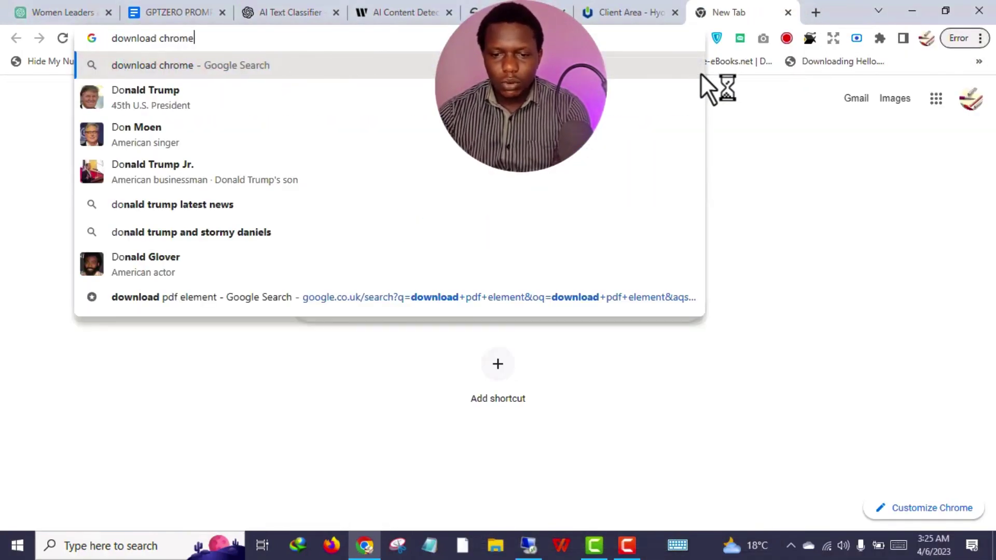
{"action": "key", "text": "Return"}
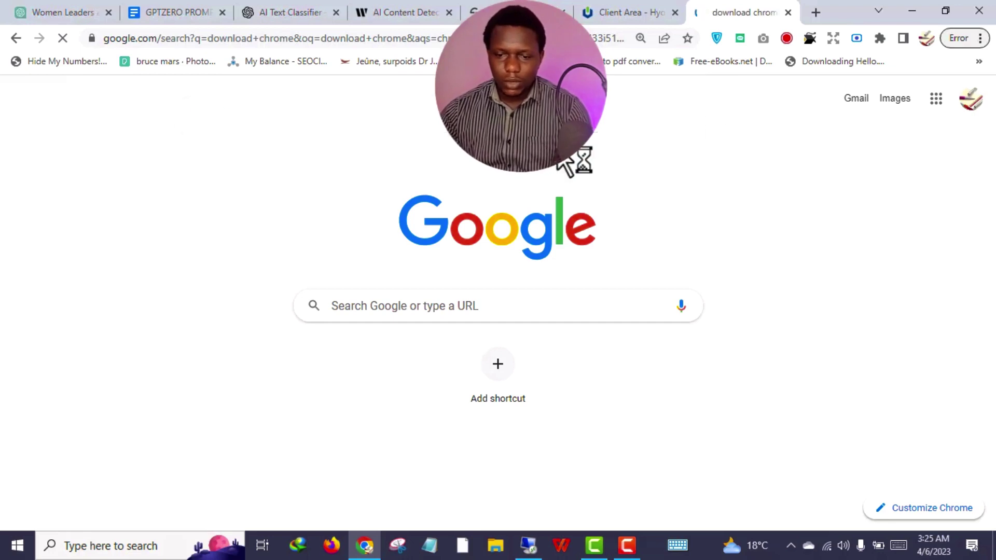
{"action": "scroll", "coordinate": [218, 311], "scroll_direction": "down", "scroll_amount": 1}
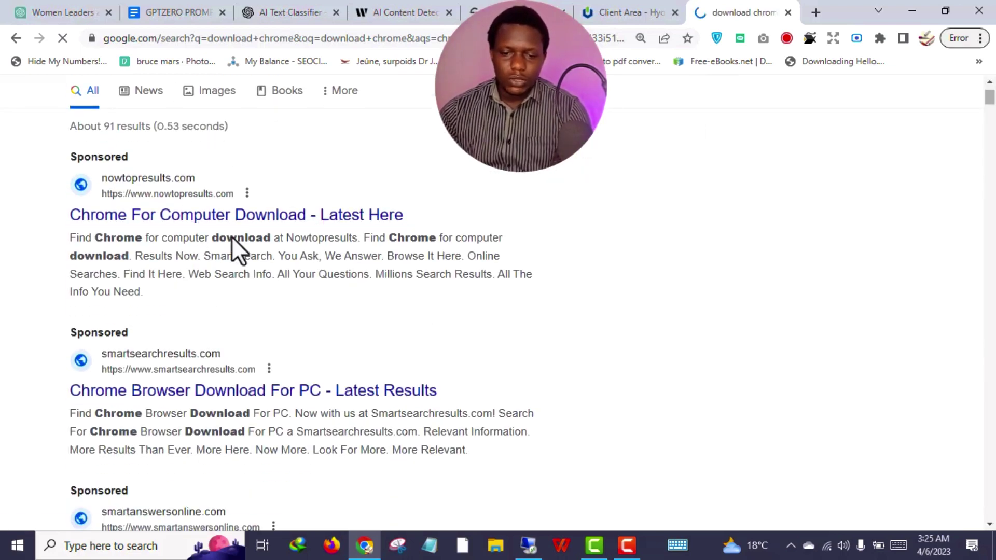
{"action": "left_click", "coordinate": [221, 396]}
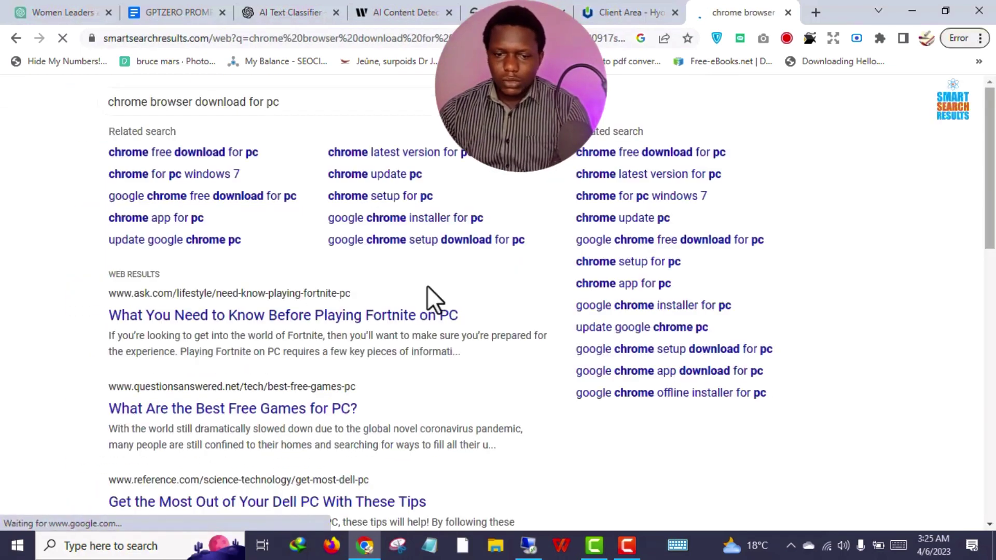
{"action": "left_click", "coordinate": [16, 38]}
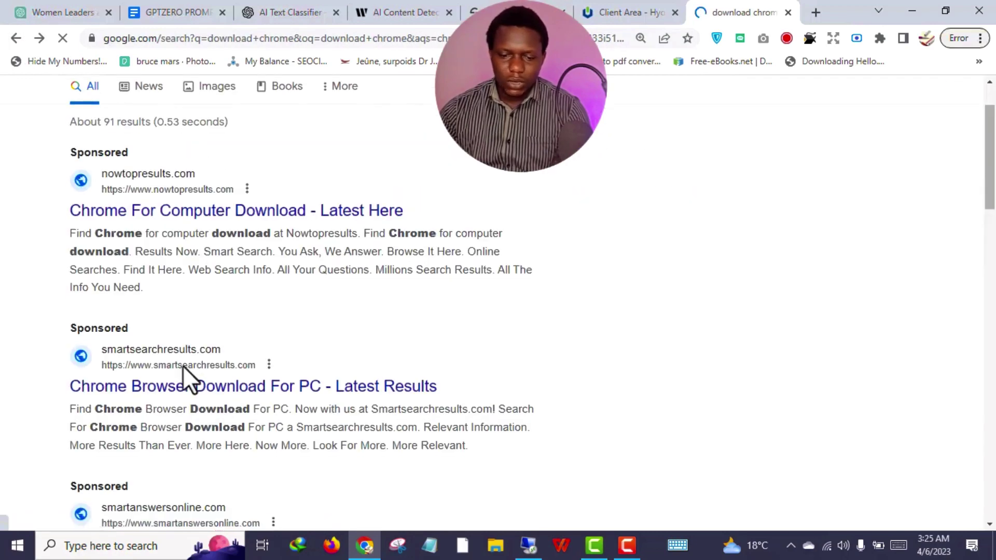
{"action": "scroll", "coordinate": [188, 441], "scroll_direction": "down", "scroll_amount": 10}
{"action": "scroll", "coordinate": [493, 333], "scroll_direction": "up", "scroll_amount": 10}
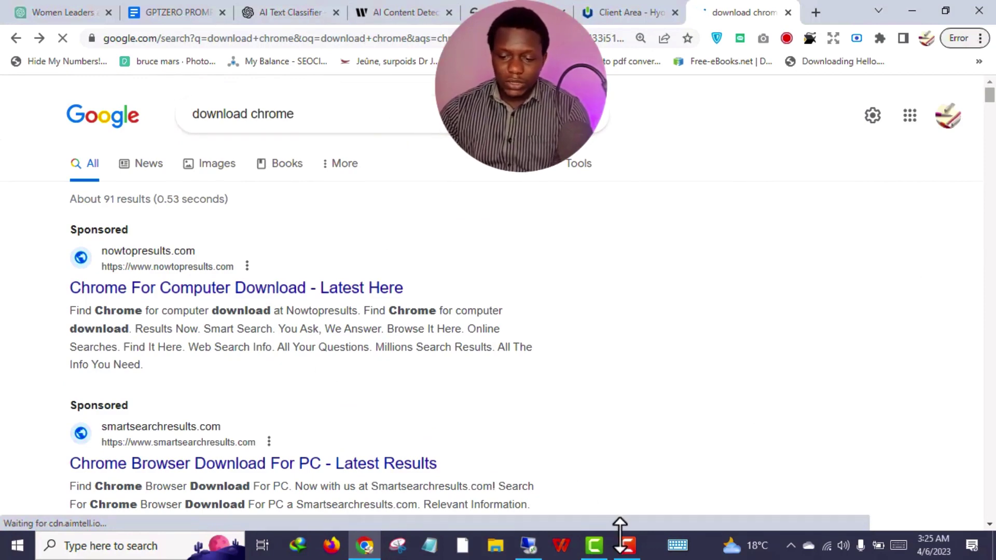
{"action": "left_click", "coordinate": [528, 545]}
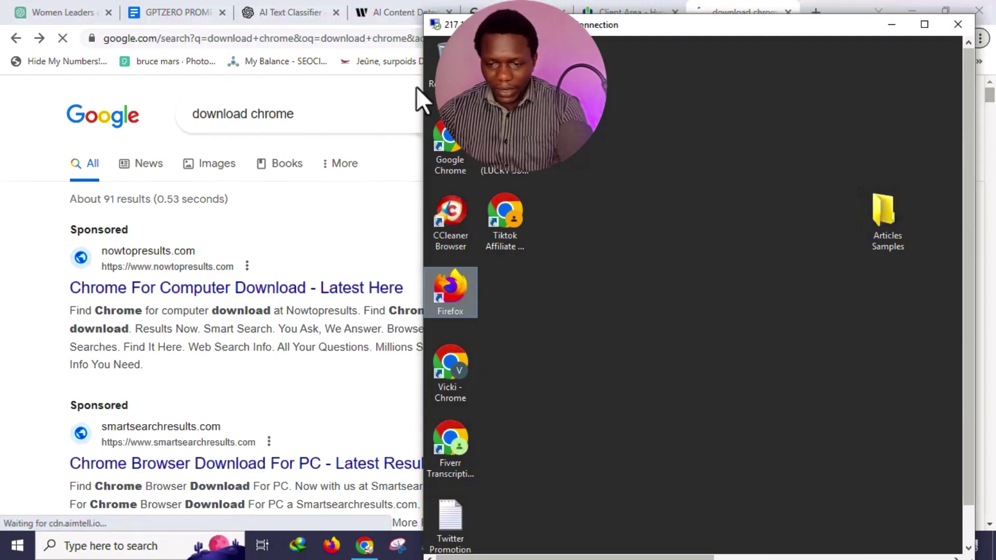
Maximize the Remote Desktop session, then launch Chrome on the server under a profile with a new tab
{"action": "left_click", "coordinate": [673, 164]}
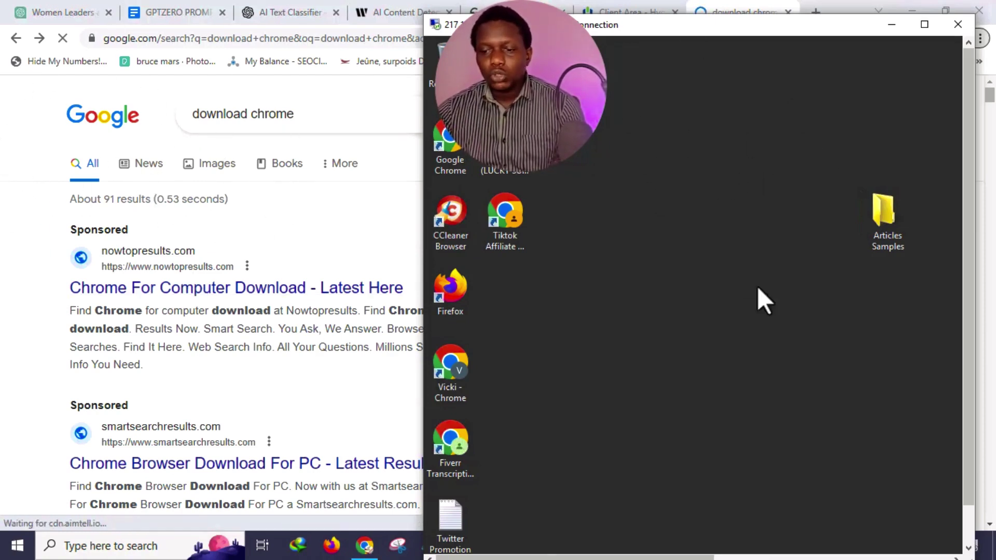
{"action": "left_click", "coordinate": [914, 29]}
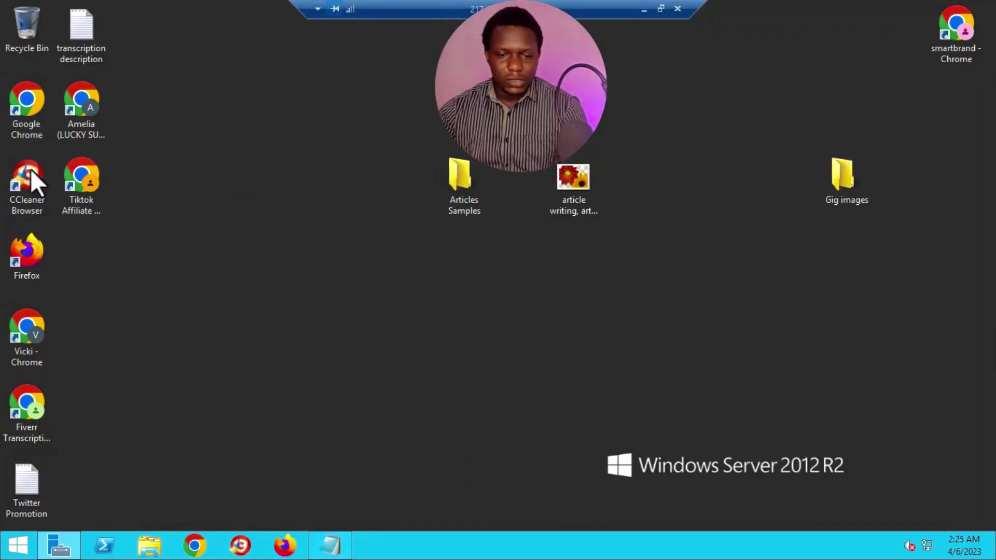
{"action": "left_click", "coordinate": [26, 335]}
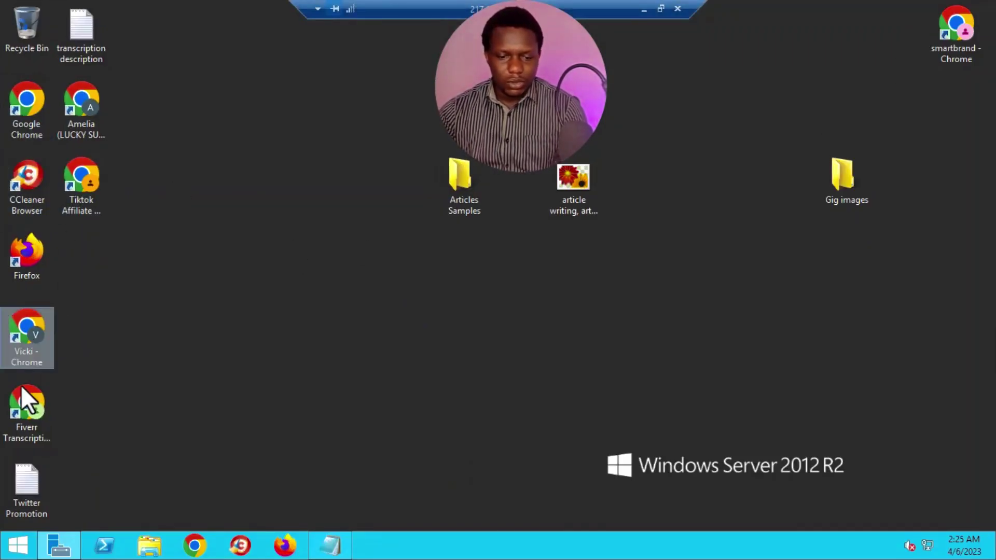
{"action": "double_click", "coordinate": [87, 100]}
{"action": "left_click", "coordinate": [197, 12]}
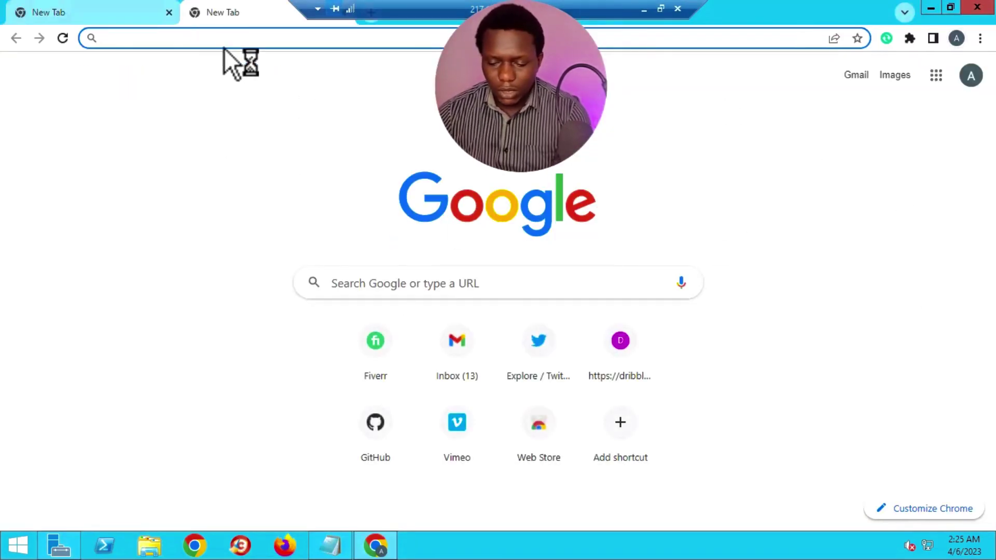
Search Google for 'what is my ip' and open the whatismyipaddress.com result
{"action": "type", "text": "what os"}
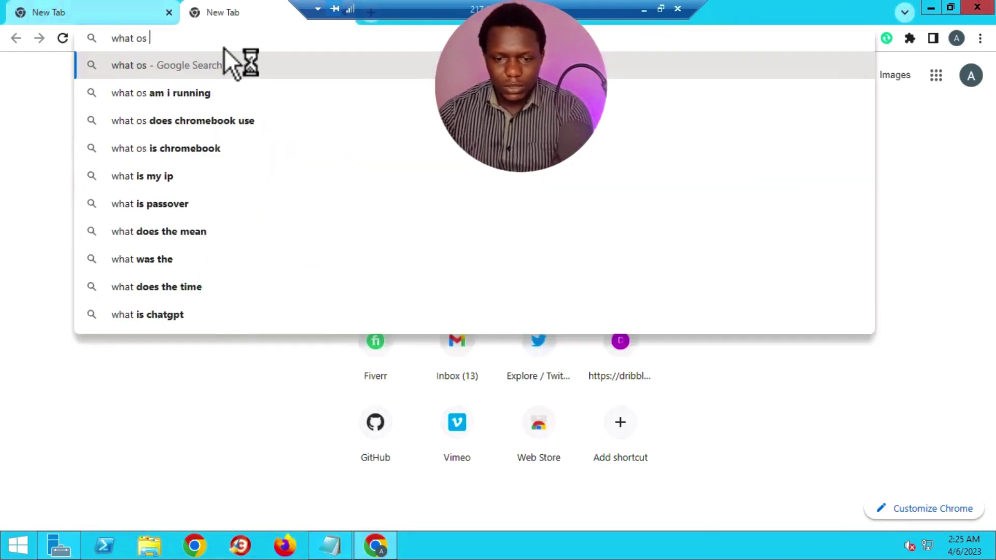
{"action": "key", "text": "BackSpace"}
{"action": "key", "text": "BackSpace"}
{"action": "type", "text": "is"}
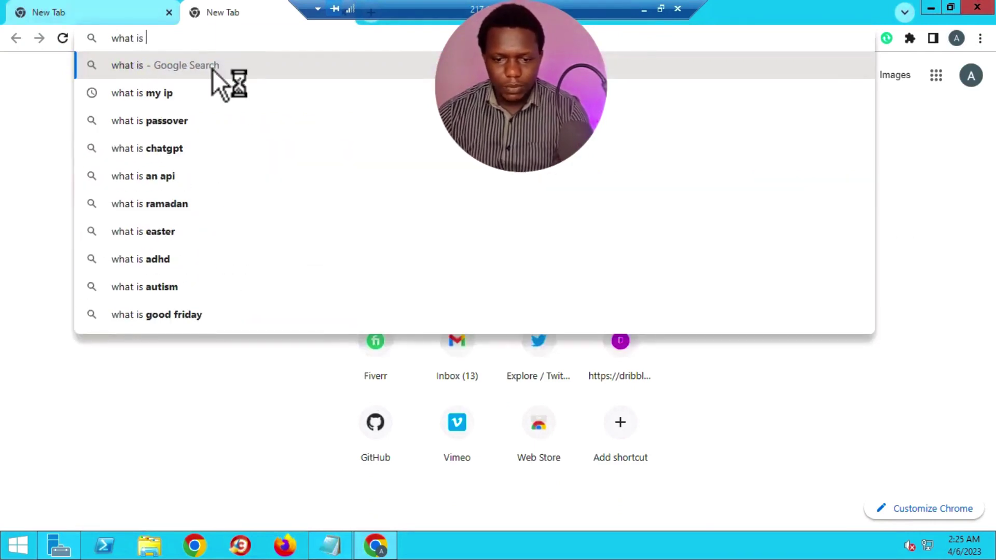
{"action": "left_click", "coordinate": [154, 95]}
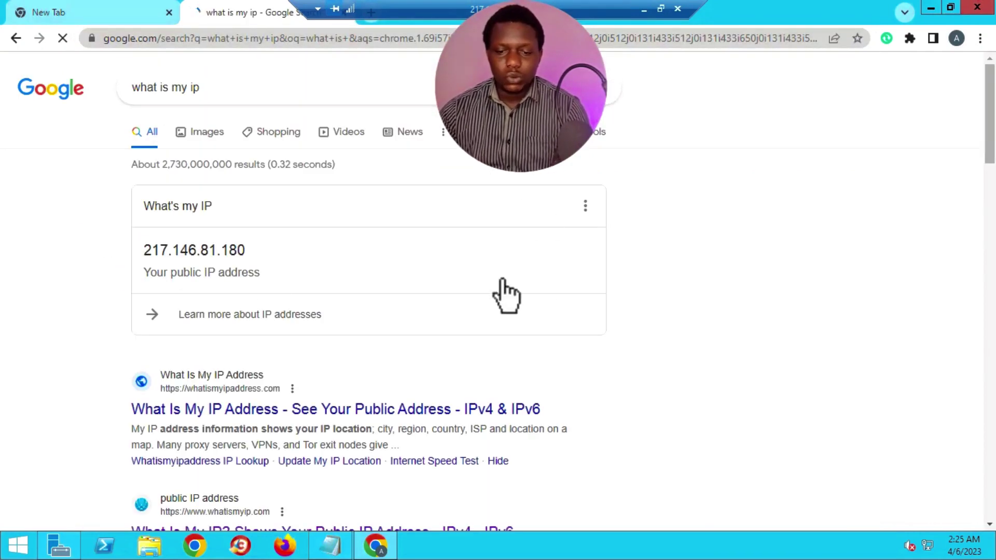
{"action": "scroll", "coordinate": [223, 387], "scroll_direction": "down", "scroll_amount": 1}
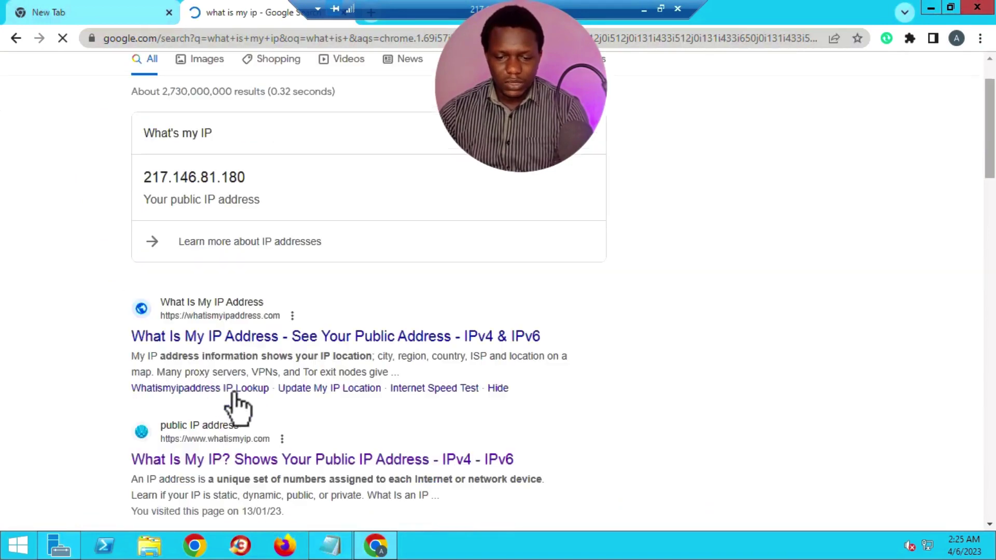
{"action": "left_click", "coordinate": [289, 342]}
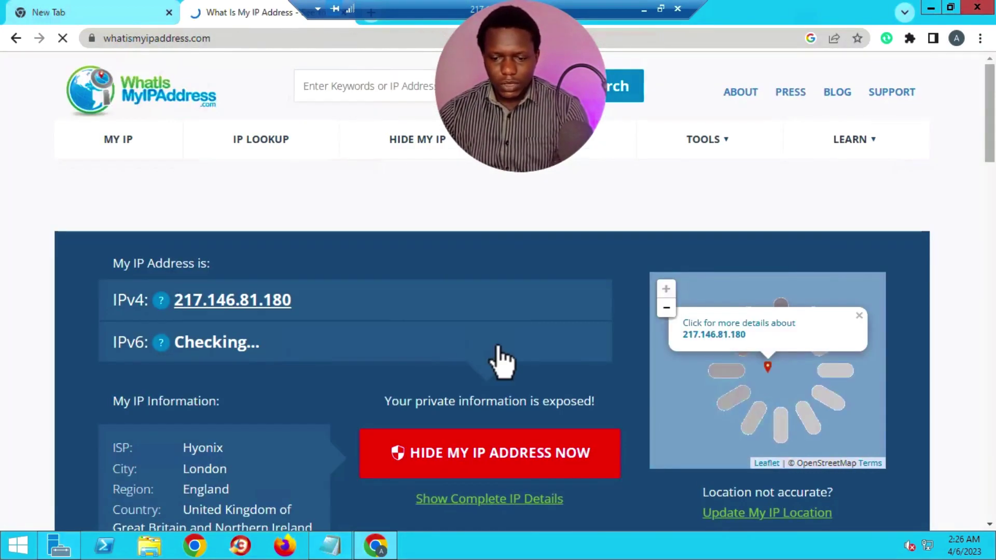
Accept the consent notice, confirm 217.146.81.180 shows London, and return to the Hyonix client area
{"action": "scroll", "coordinate": [529, 410], "scroll_direction": "down", "scroll_amount": 4}
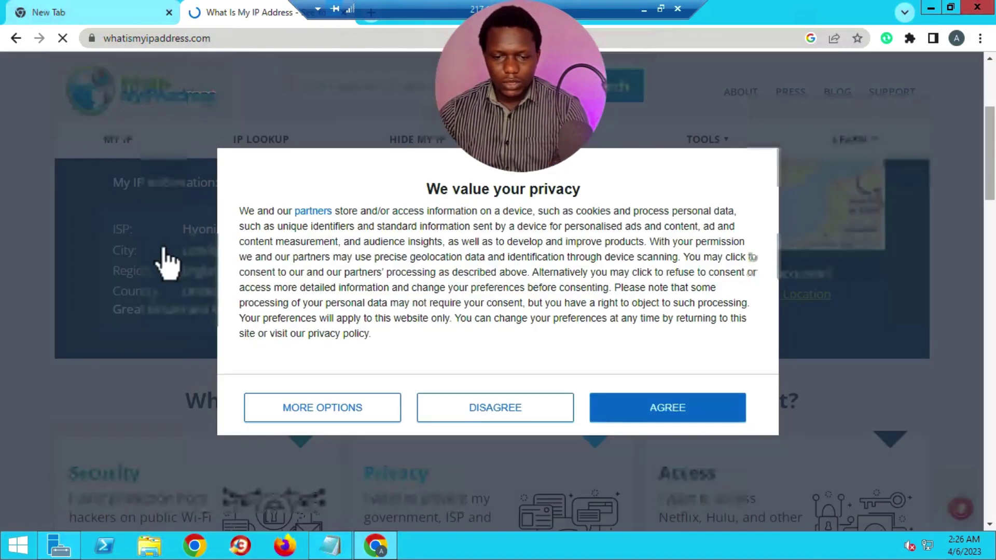
{"action": "left_click", "coordinate": [668, 427]}
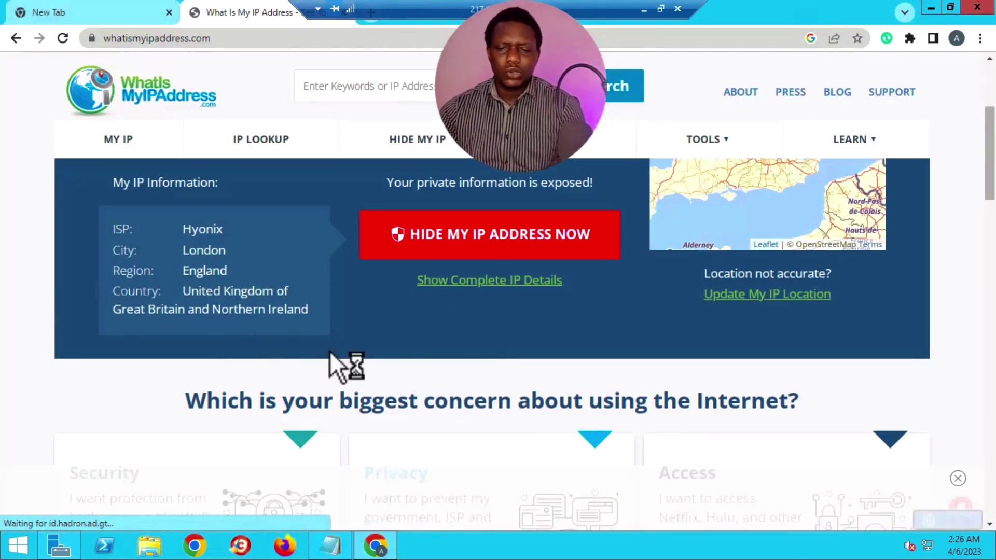
{"action": "scroll", "coordinate": [478, 338], "scroll_direction": "down", "scroll_amount": 1}
{"action": "scroll", "coordinate": [473, 335], "scroll_direction": "up", "scroll_amount": 1}
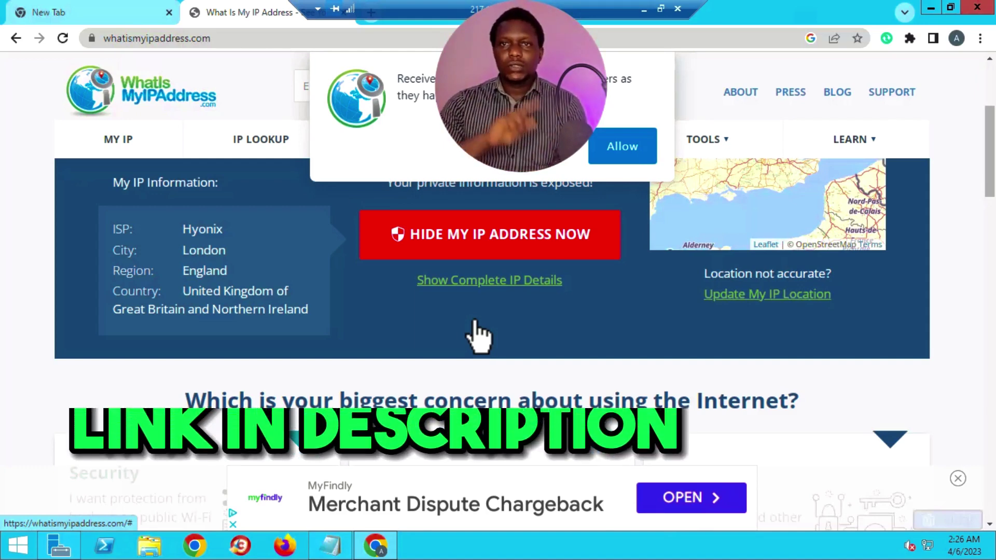
{"action": "left_click", "coordinate": [645, 10]}
{"action": "left_click", "coordinate": [591, 13]}
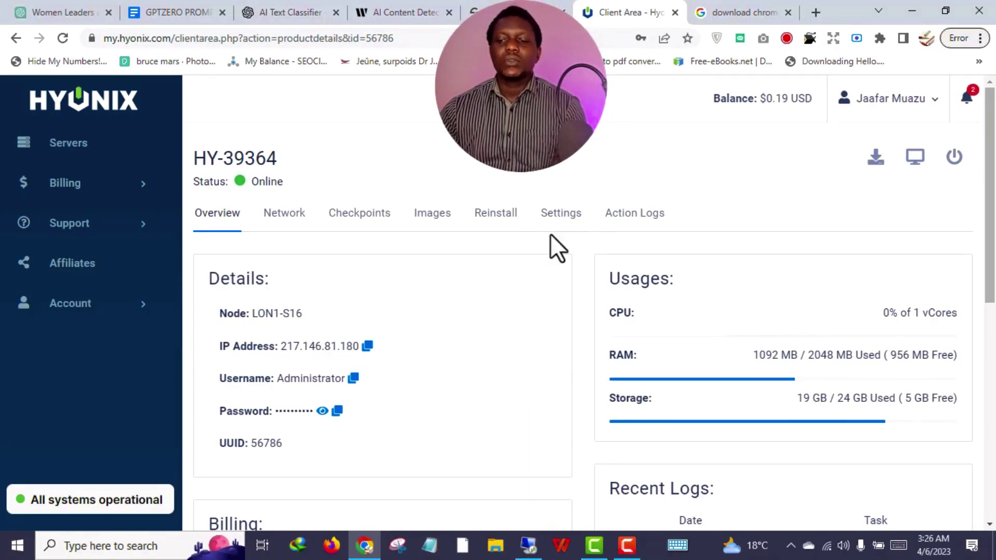